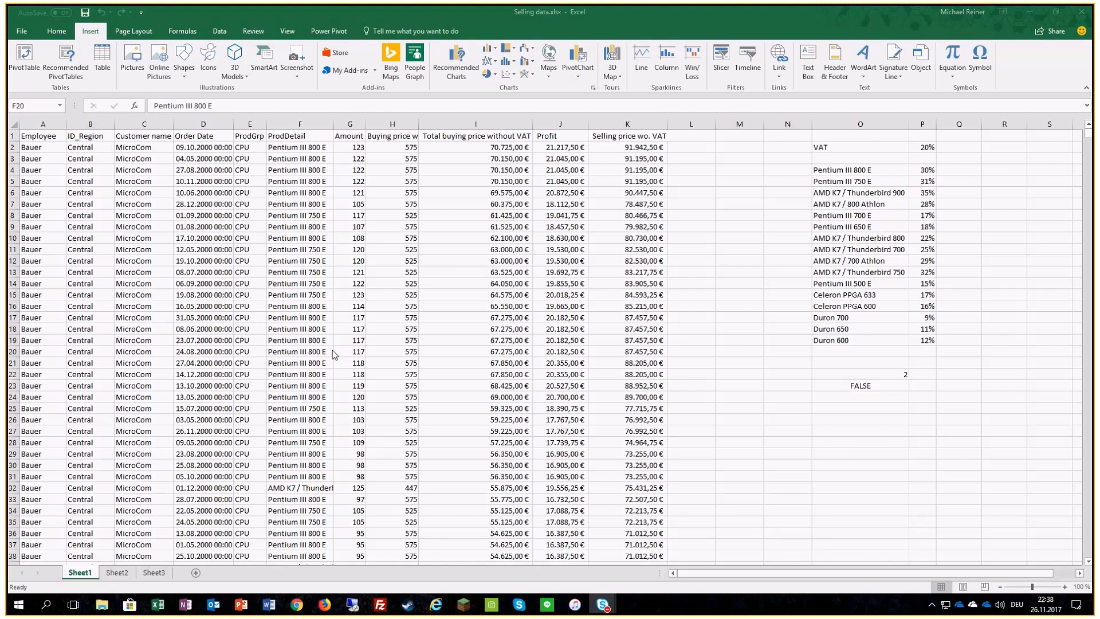
Step: Create a PivotTable from the sales data on Sheet1 and place it on a new worksheet
left_click(333, 353)
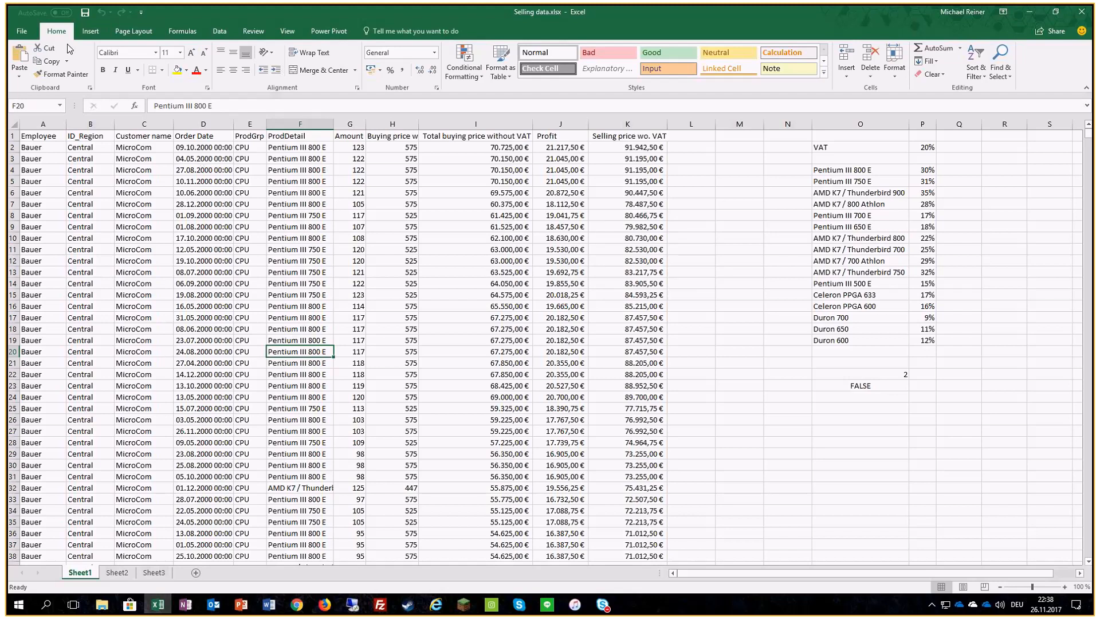
left_click(91, 32)
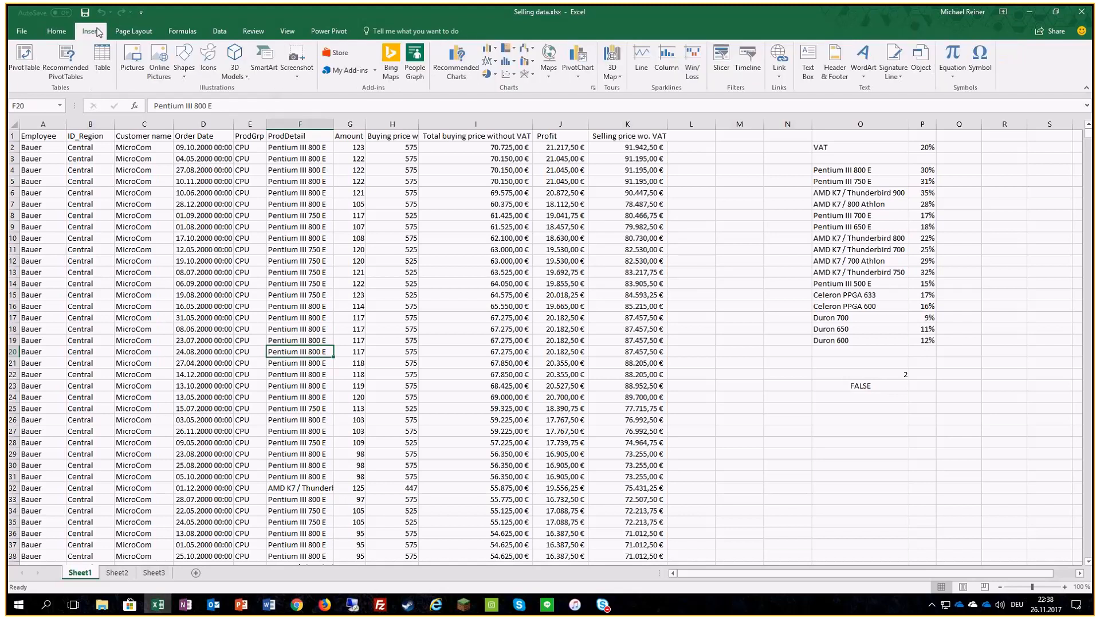
left_click(23, 54)
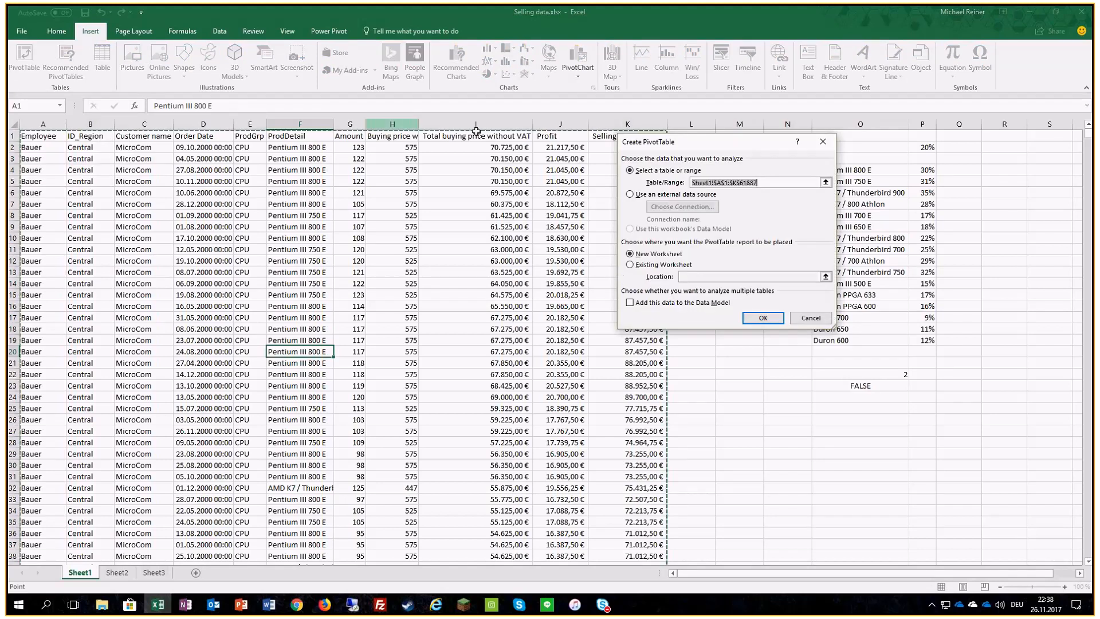
left_click(762, 318)
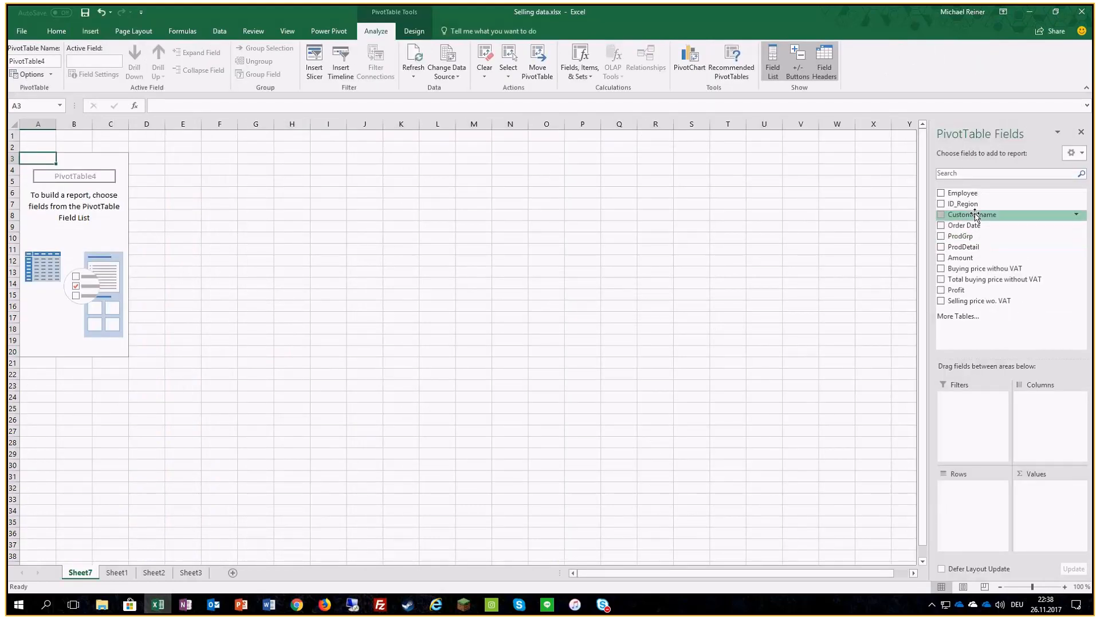
Step: Build the PivotTable with ProdDetail as rows, the sum of Profit as values and Employee as columns
left_click_drag(975, 246, 998, 503)
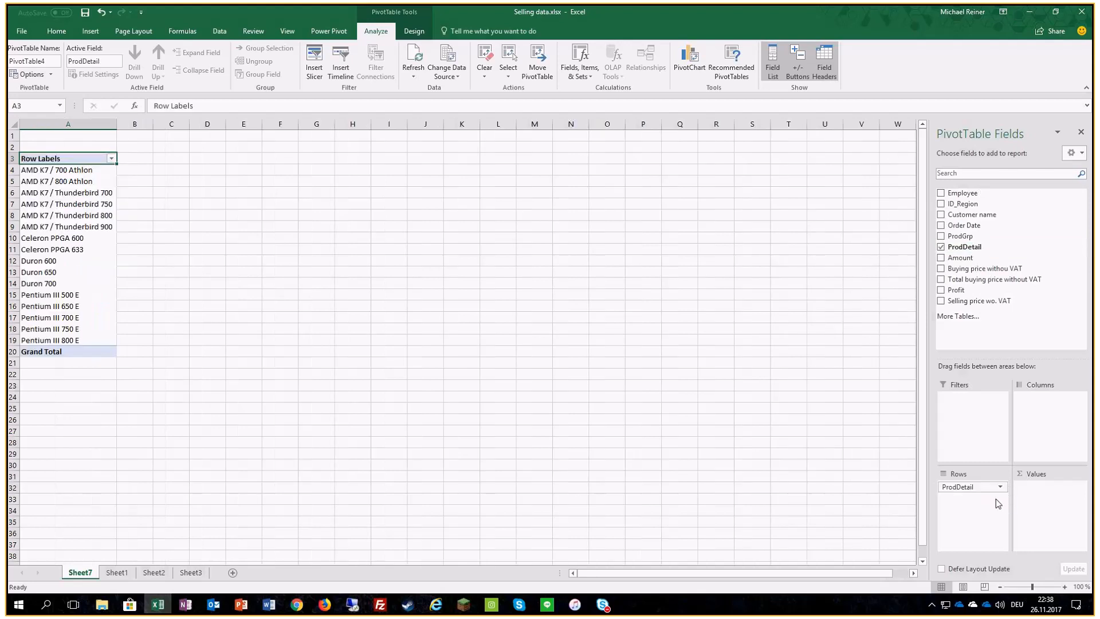
left_click(955, 290)
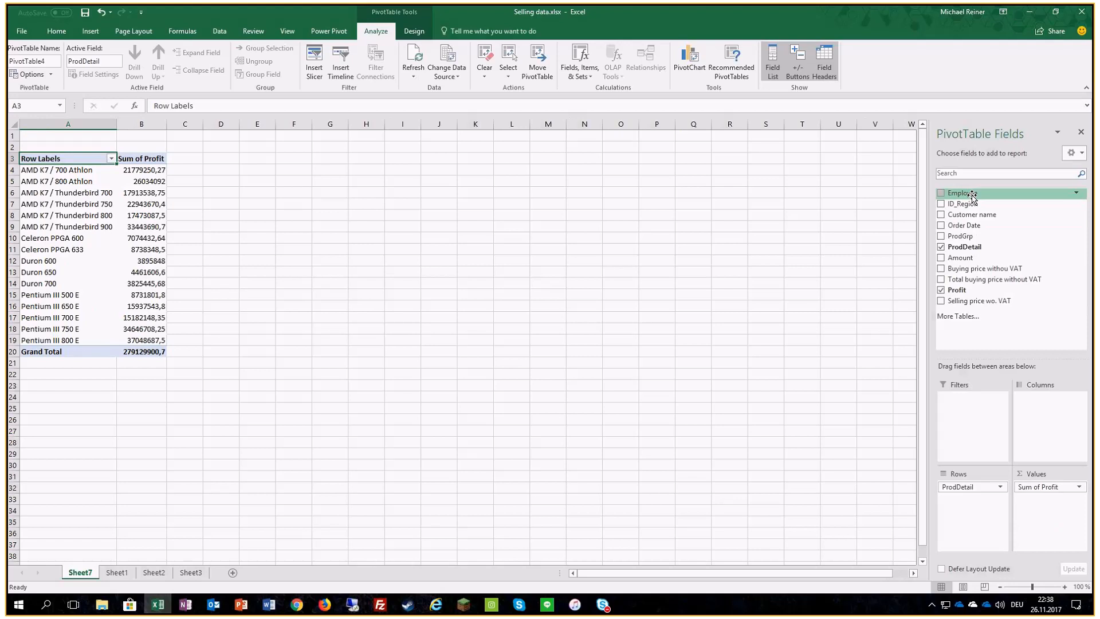
left_click_drag(973, 195, 1036, 395)
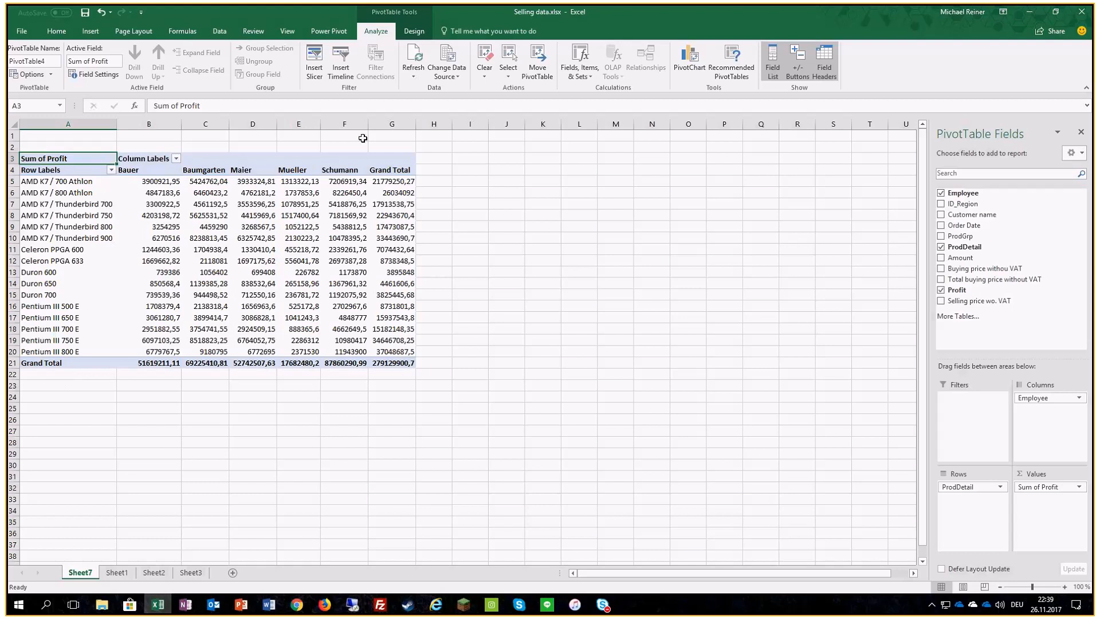
Step: Format the Sum of Profit values with the Currency number format
left_click(1080, 487)
left_click(1047, 479)
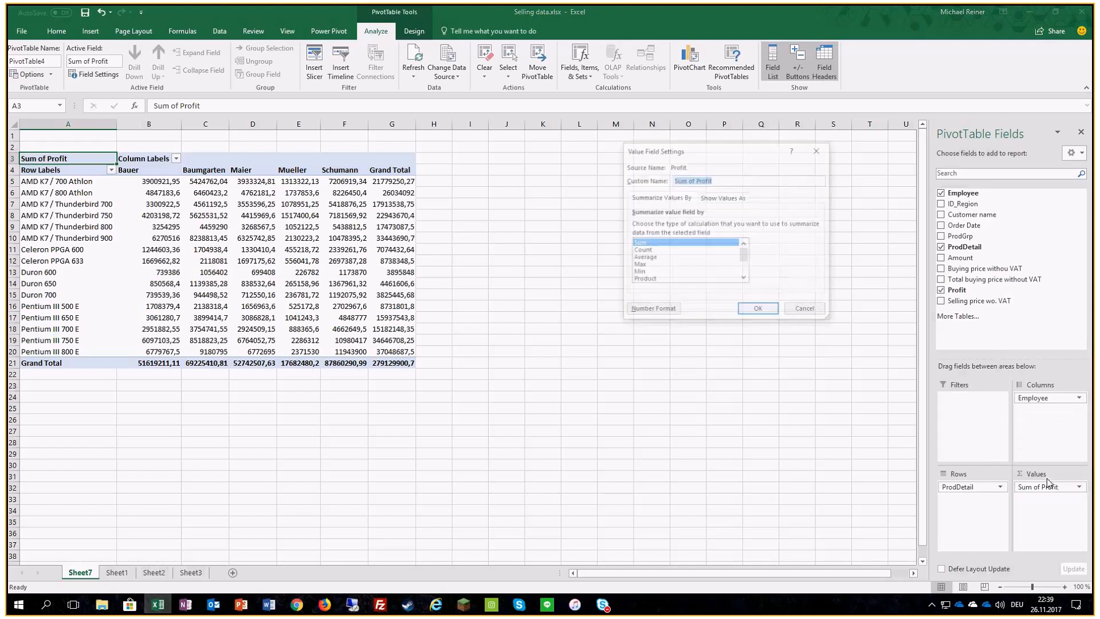
left_click(646, 314)
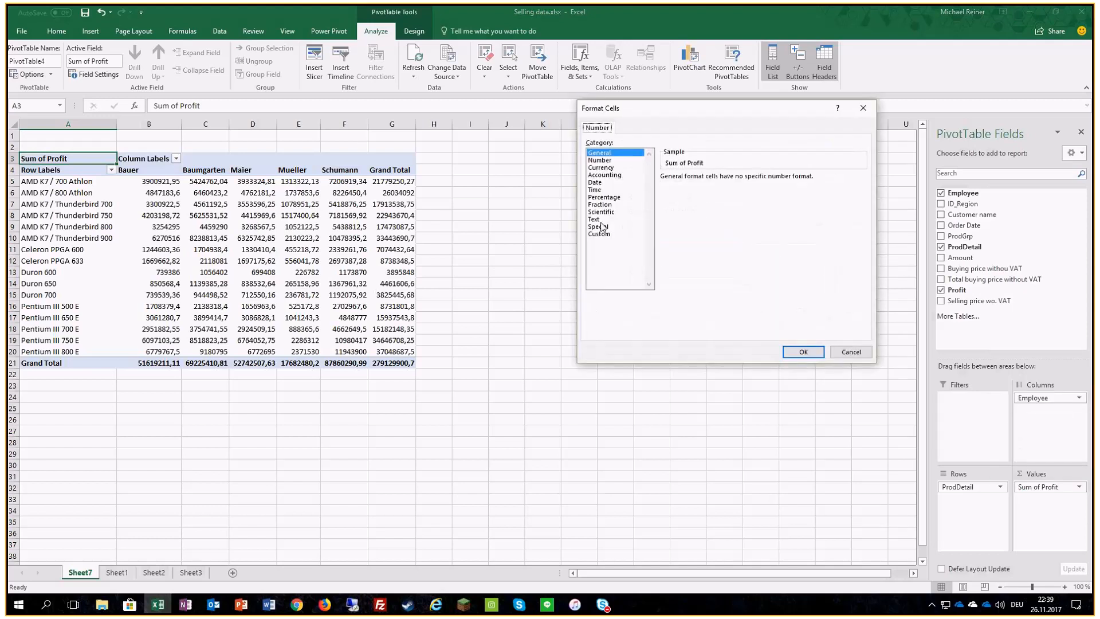
left_click(603, 175)
left_click(804, 352)
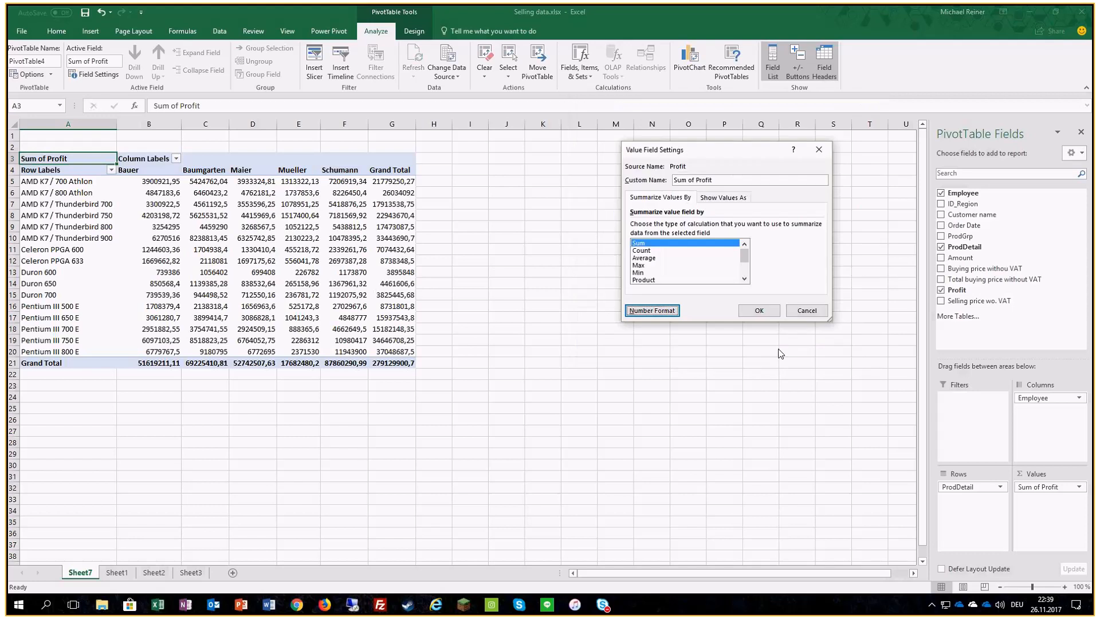
left_click(768, 315)
left_click_drag(148, 124, 478, 124)
left_click(406, 228)
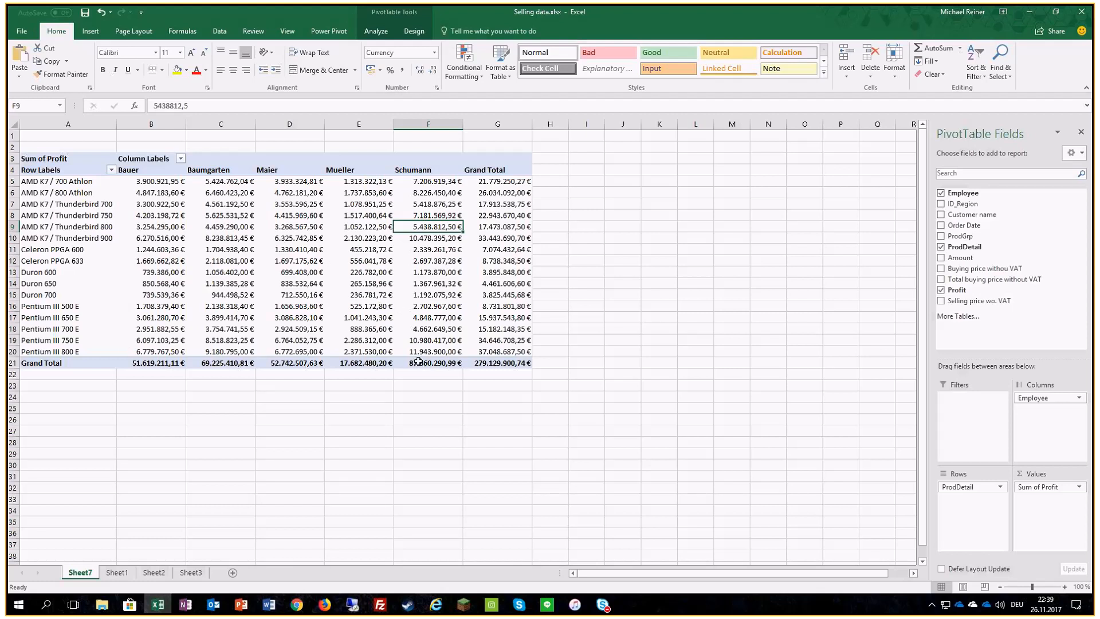
left_click(421, 329)
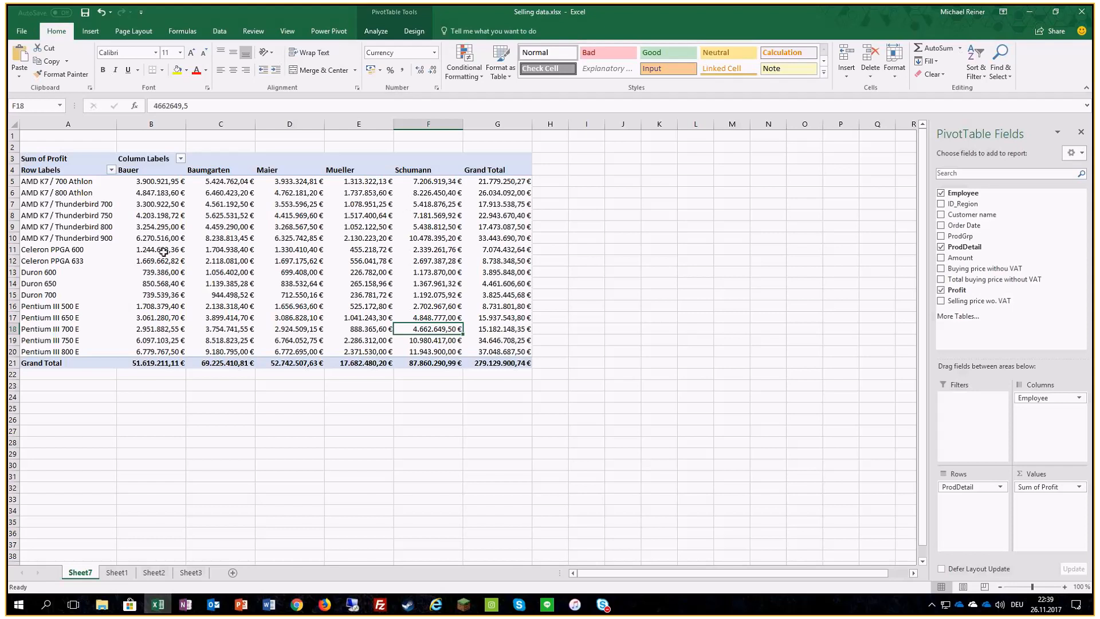
left_click(459, 75)
left_click(458, 74)
Step: Try highlighting the top 5 profit values in B5:F20 with Yellow Fill with Dark Yellow Text, and undo the rule
left_click_drag(145, 179, 434, 352)
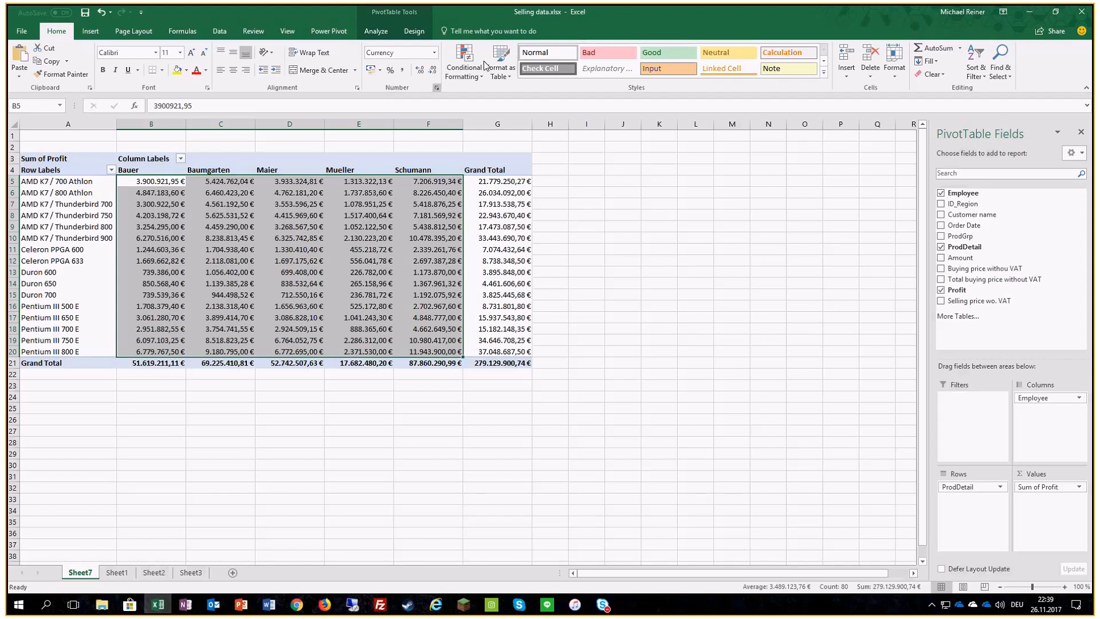
left_click(457, 78)
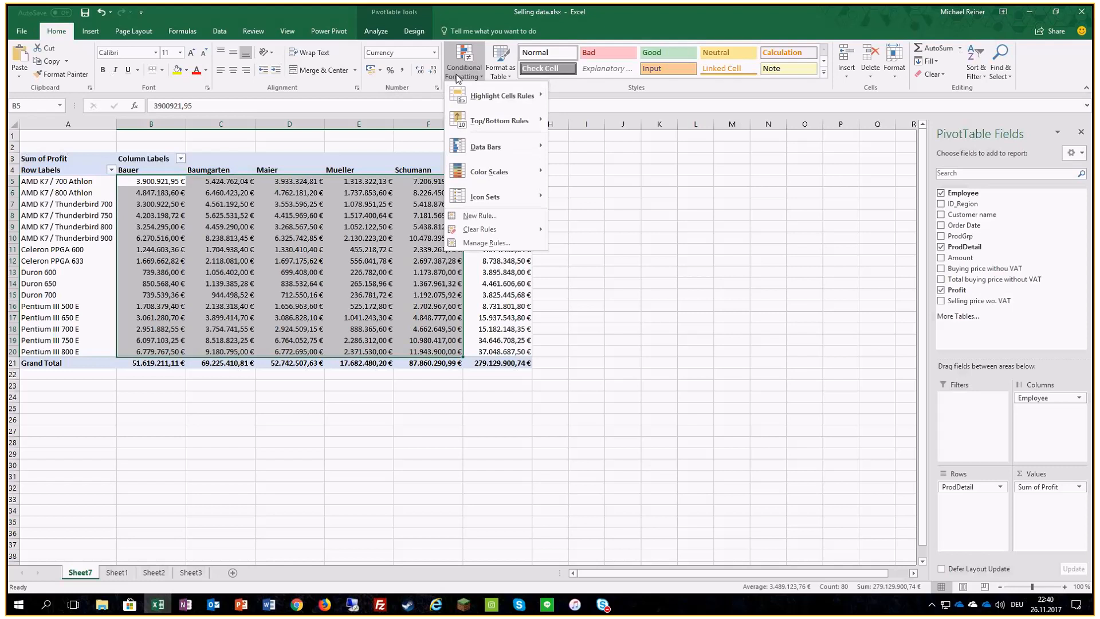
mouse_move(490, 97)
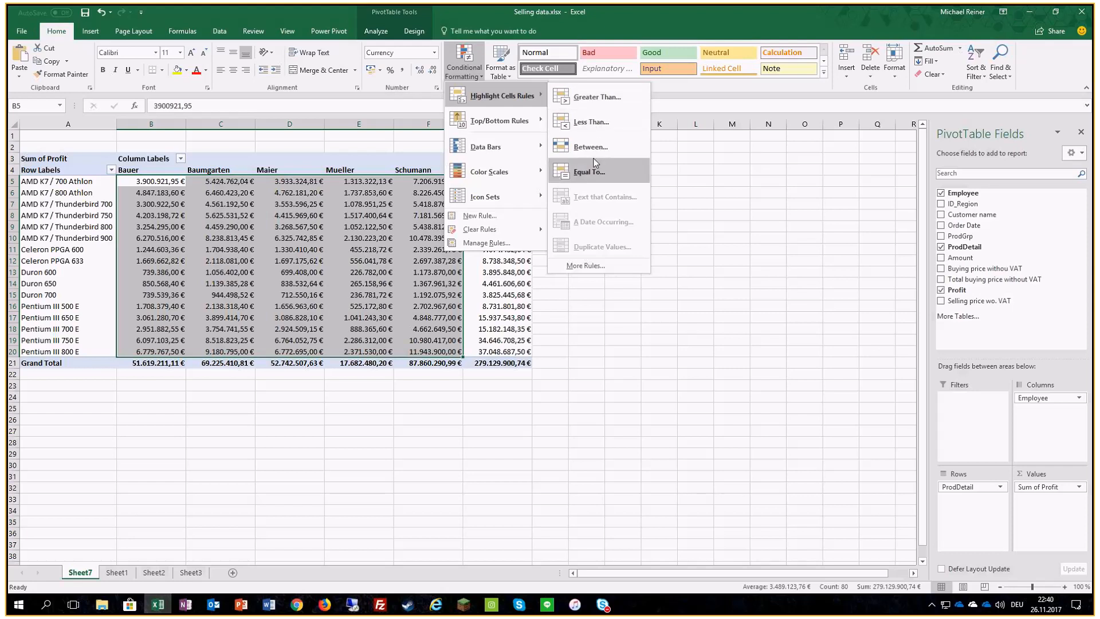
mouse_move(524, 127)
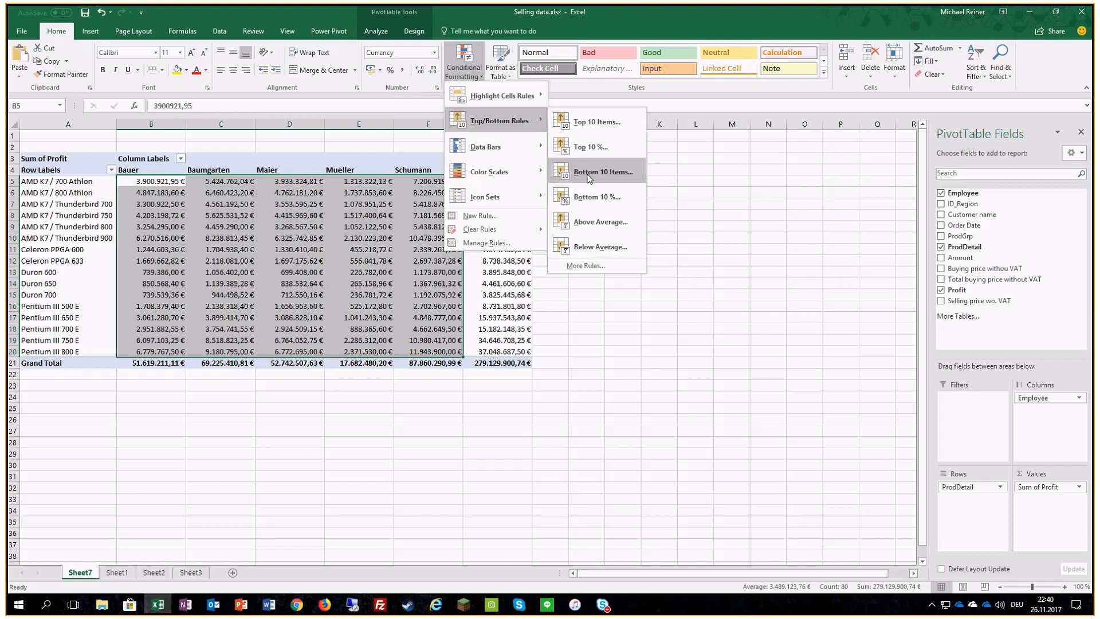
left_click(591, 122)
left_click(668, 246)
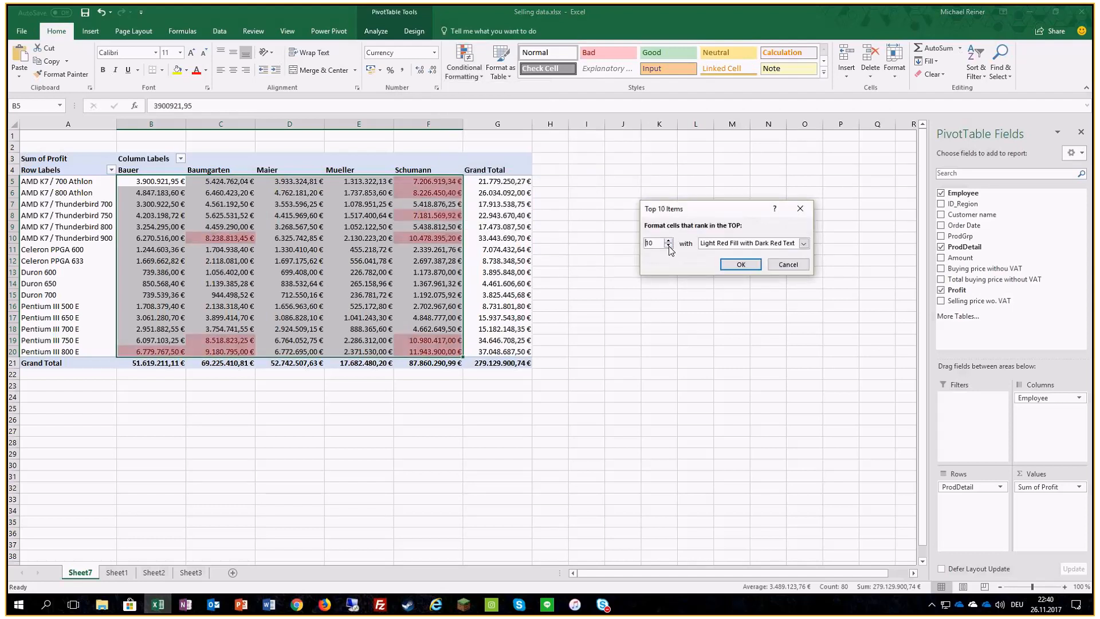
left_click(668, 246)
left_click(669, 247)
left_click(668, 246)
left_click(668, 247)
left_click(668, 246)
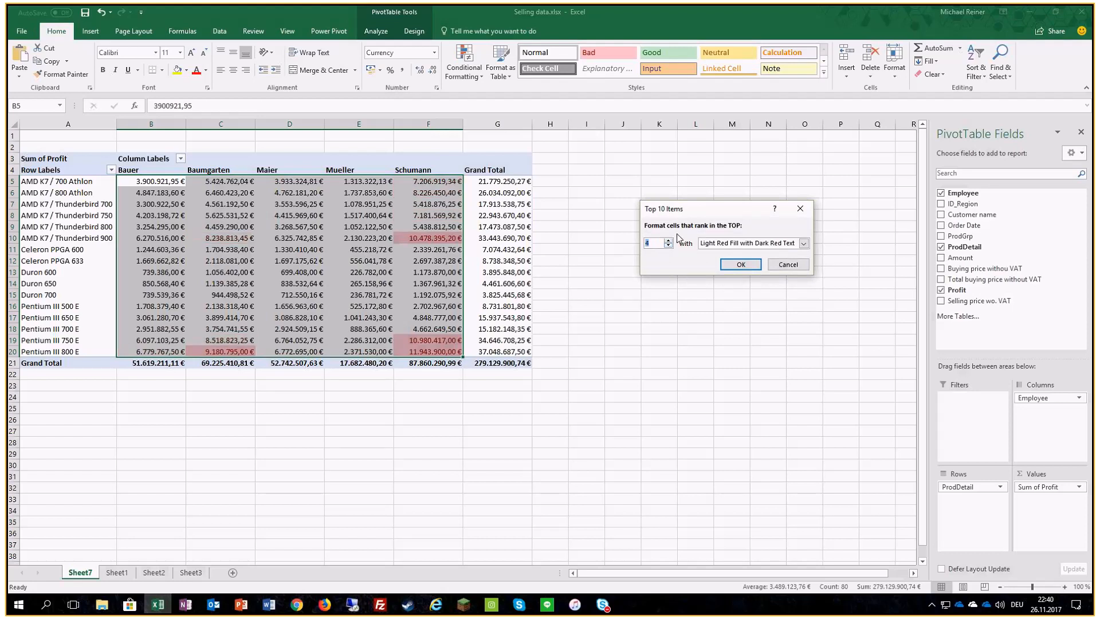
type("5")
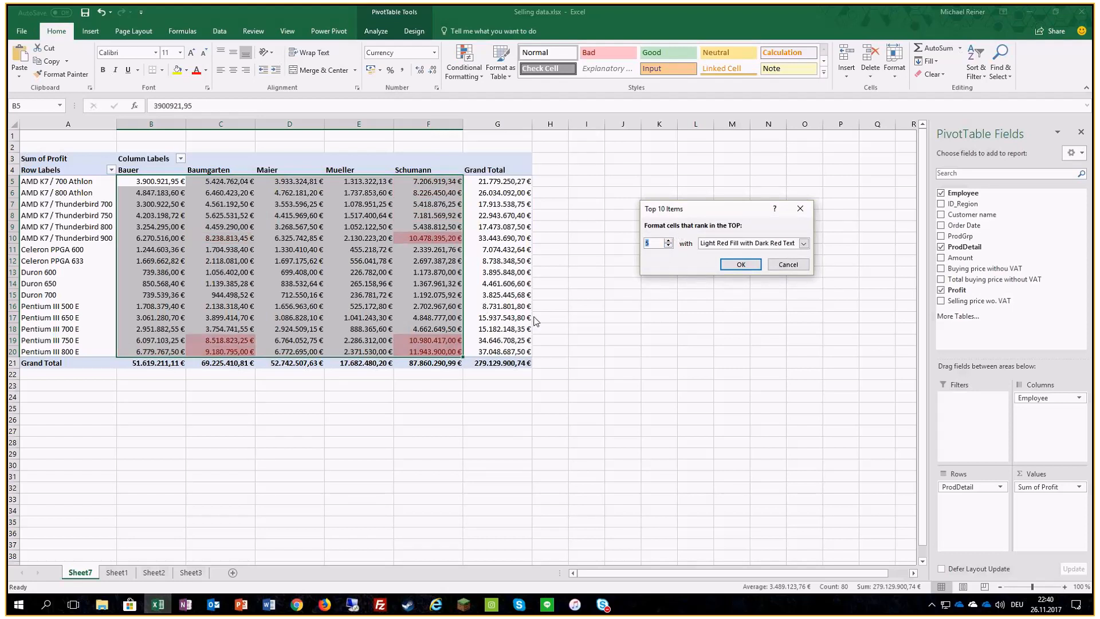
left_click(719, 243)
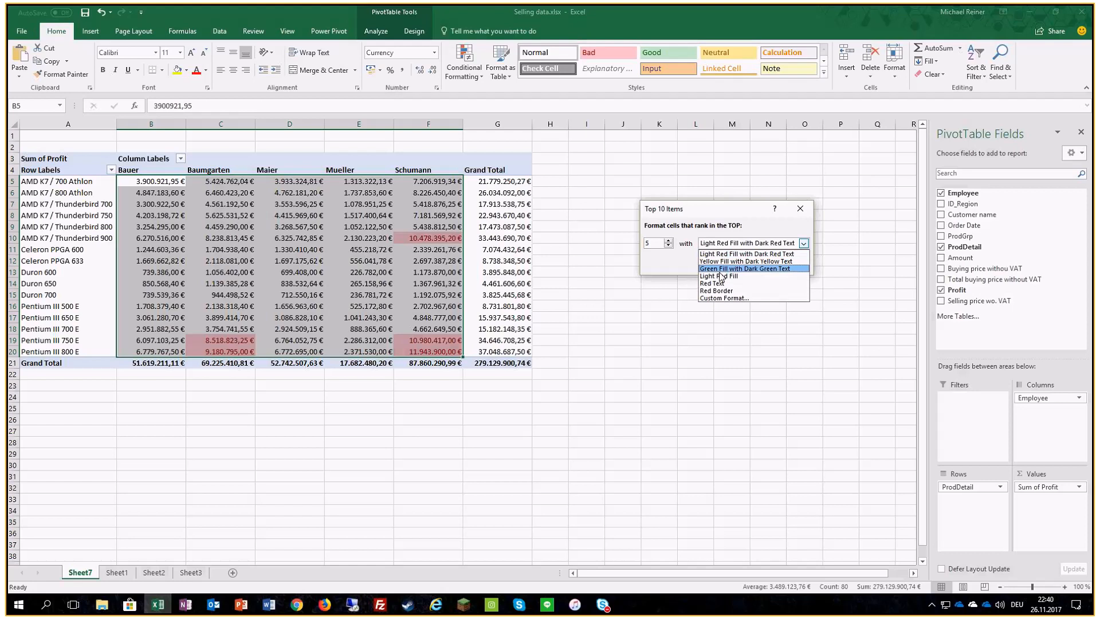
left_click(720, 262)
key("Return")
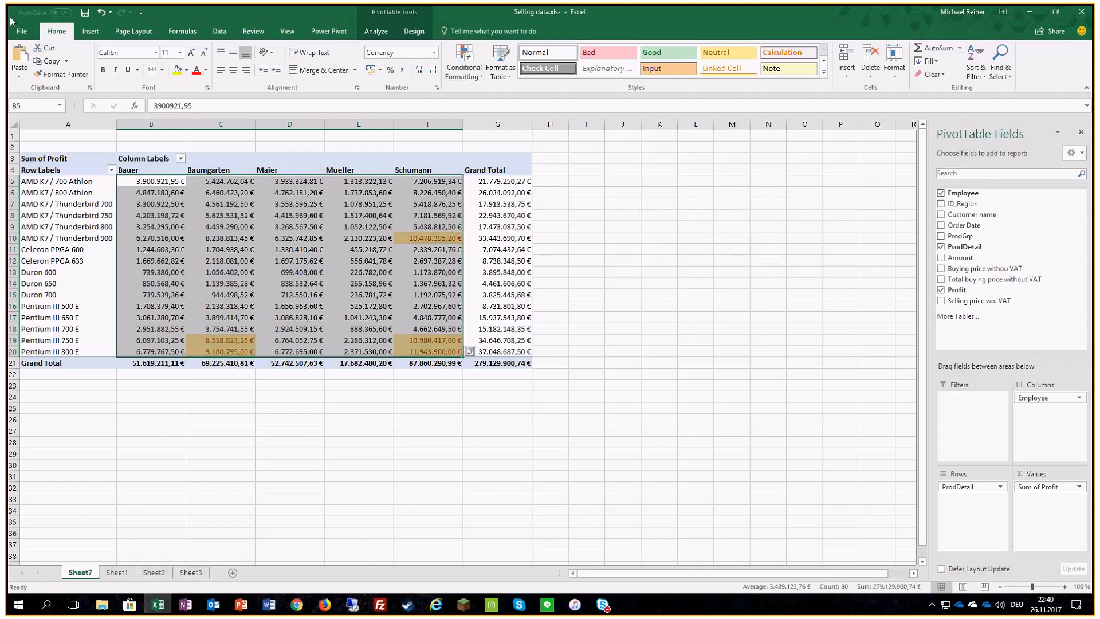
key("ctrl+z")
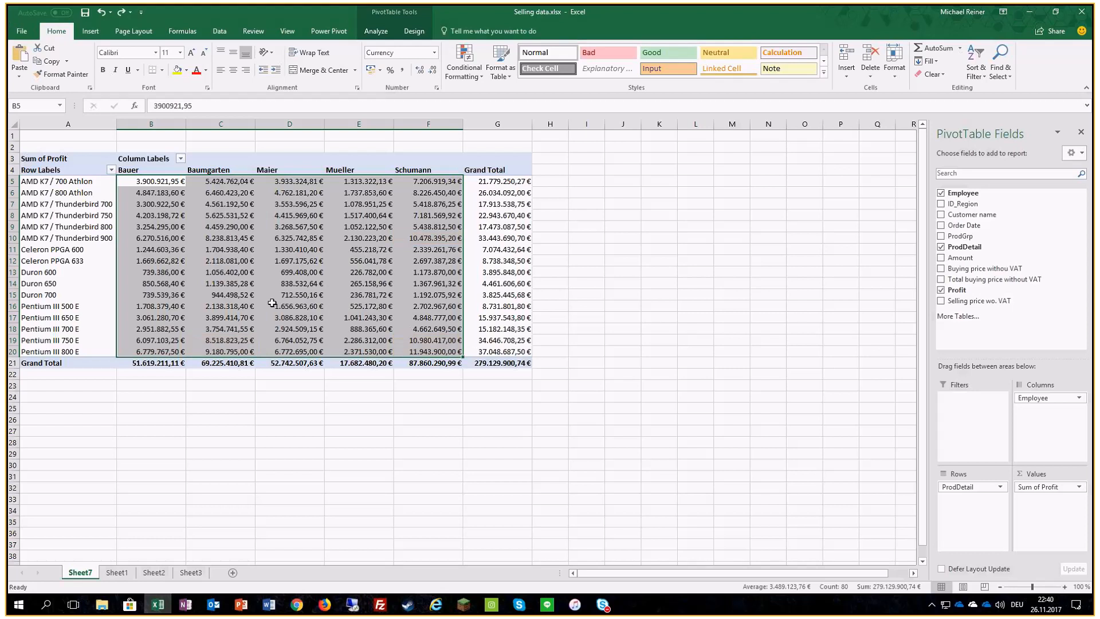
Step: Highlight the top 10% of the profit values in B5:F20 with Green Fill with Dark Green Text
left_click(475, 86)
mouse_move(492, 120)
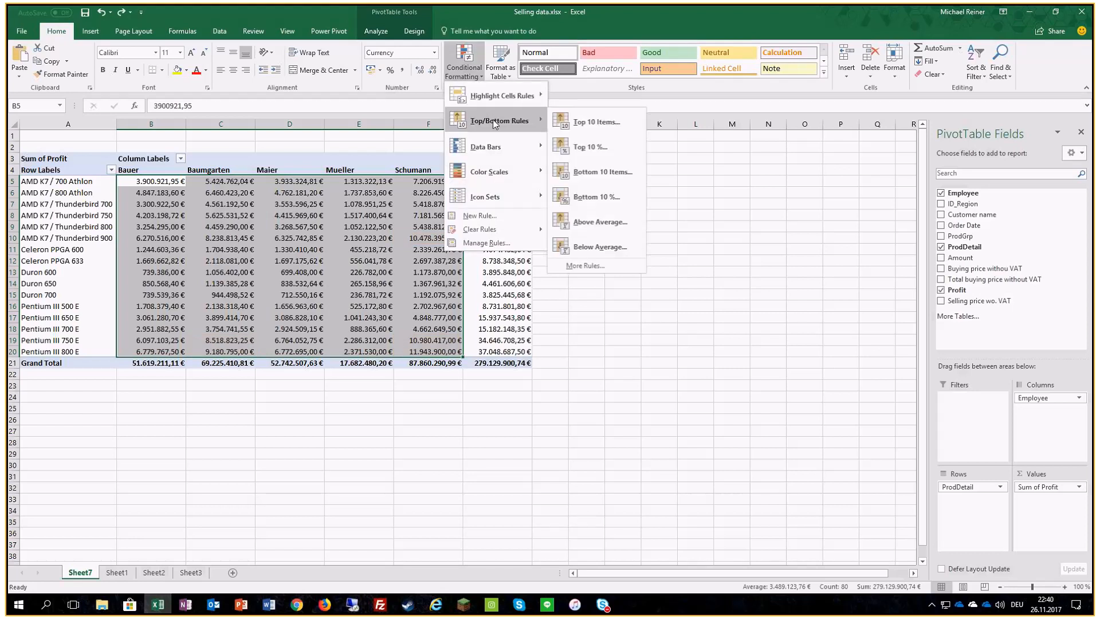
left_click(590, 148)
left_click(735, 244)
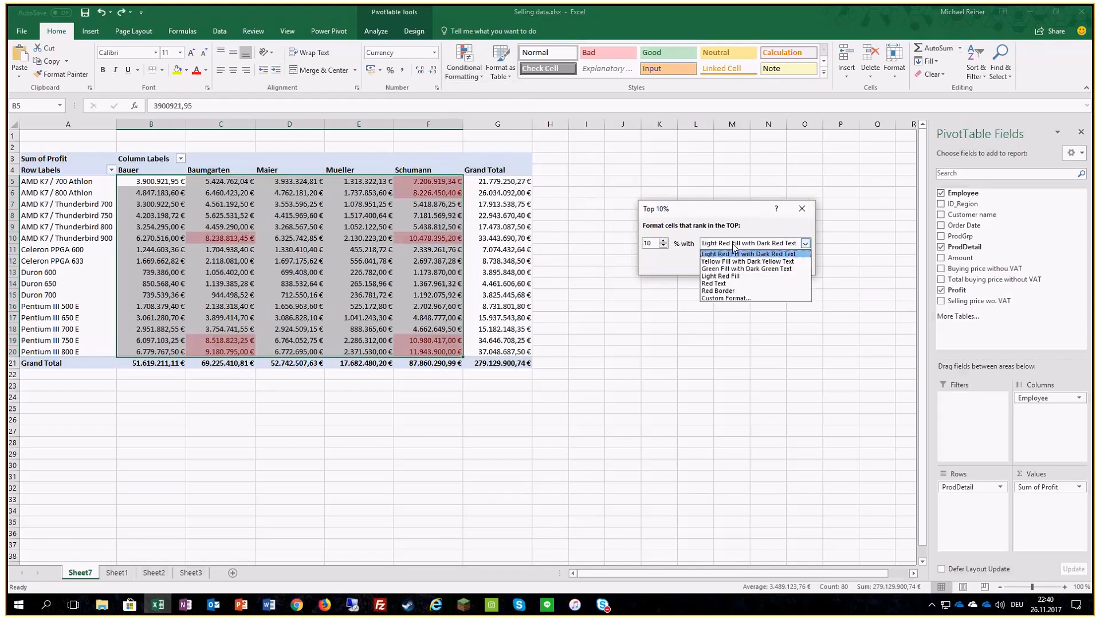
left_click(723, 269)
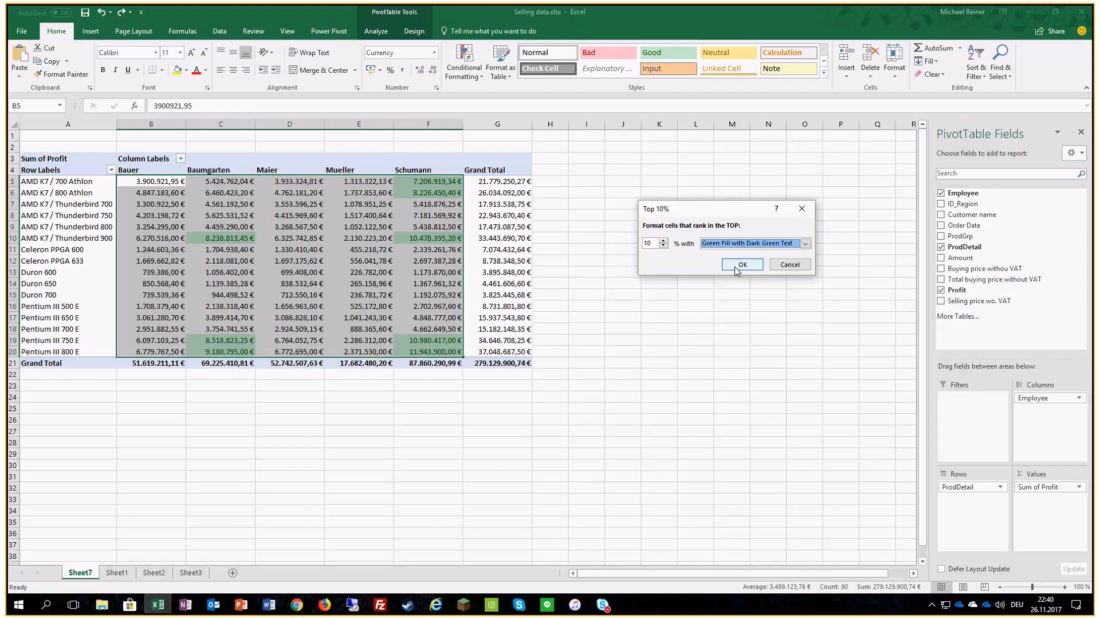
left_click(742, 264)
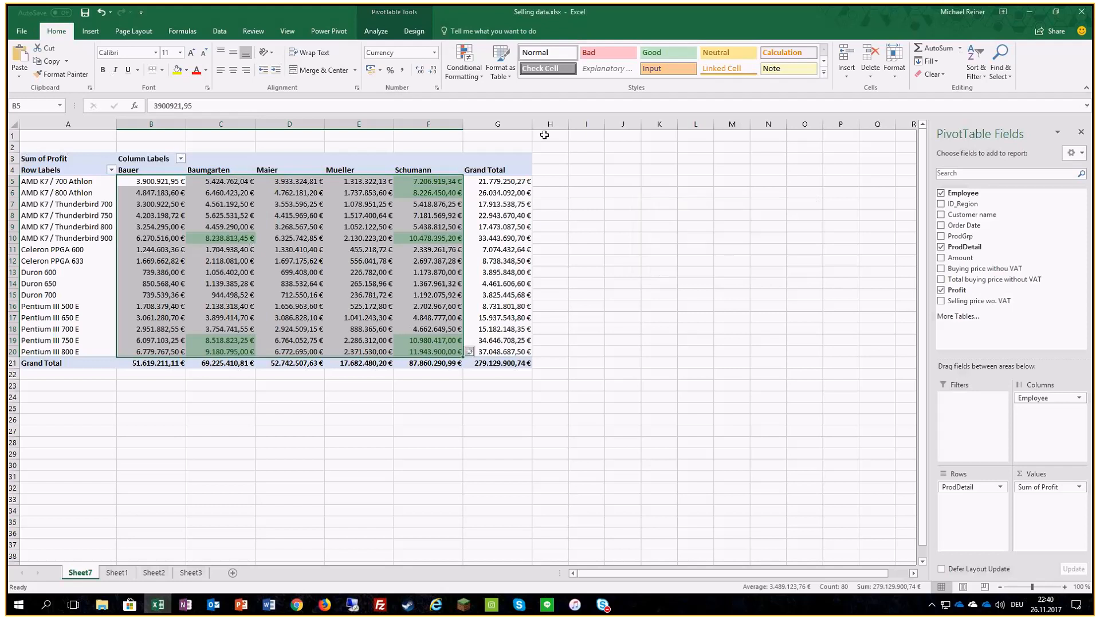
Step: Highlight the bottom 10% of the profit values in B5:F20 with Light Red Fill with Dark Red Text
left_click(464, 63)
mouse_move(475, 119)
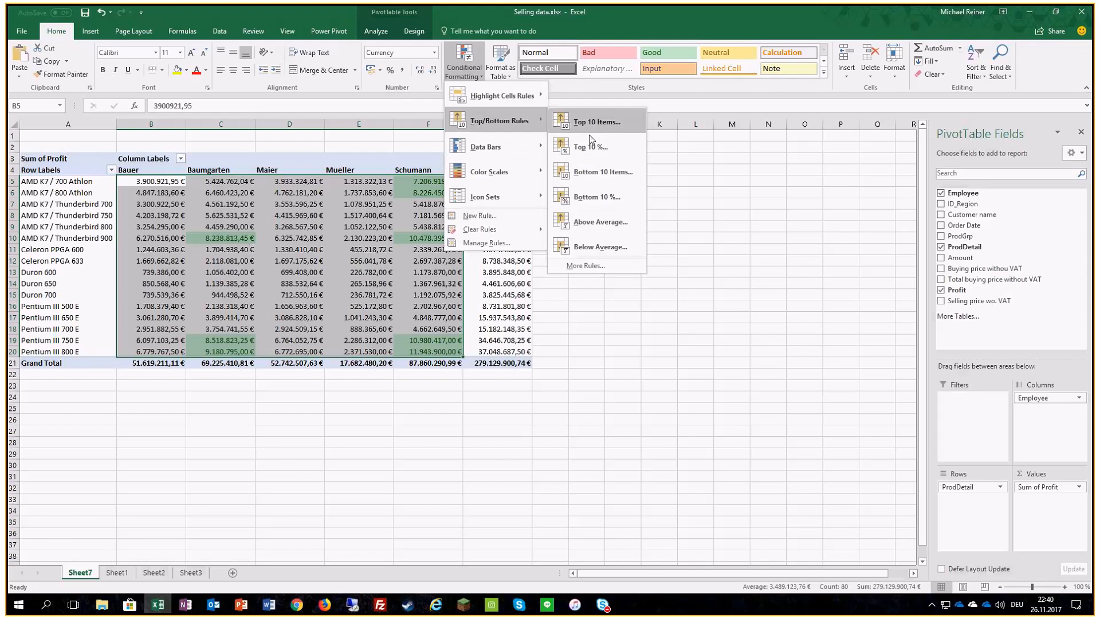
left_click(590, 195)
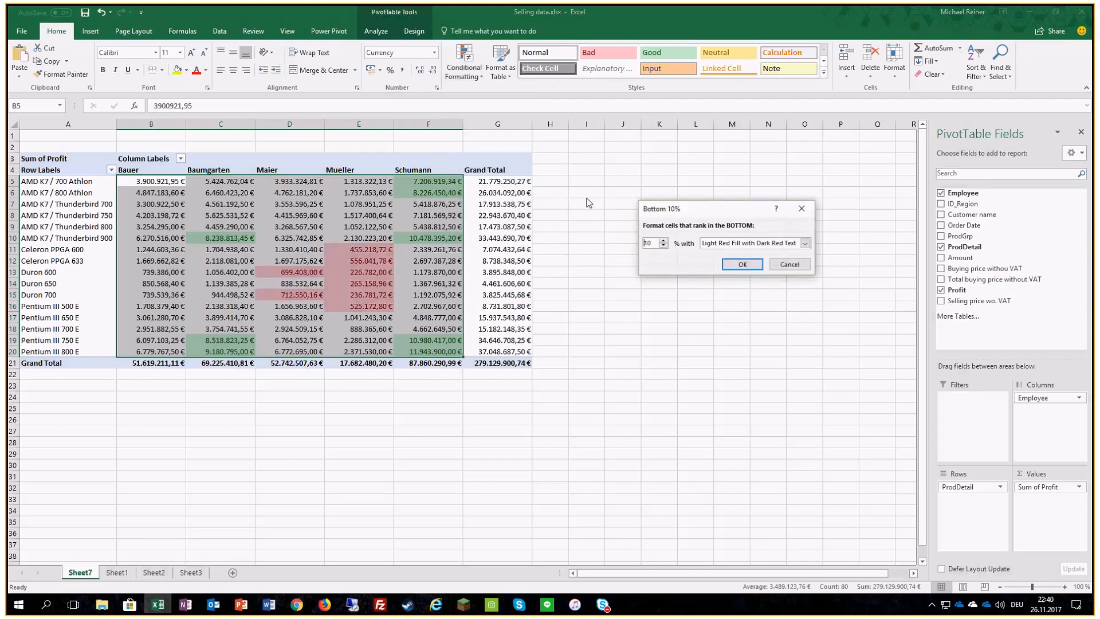
key("Return")
left_click(603, 273)
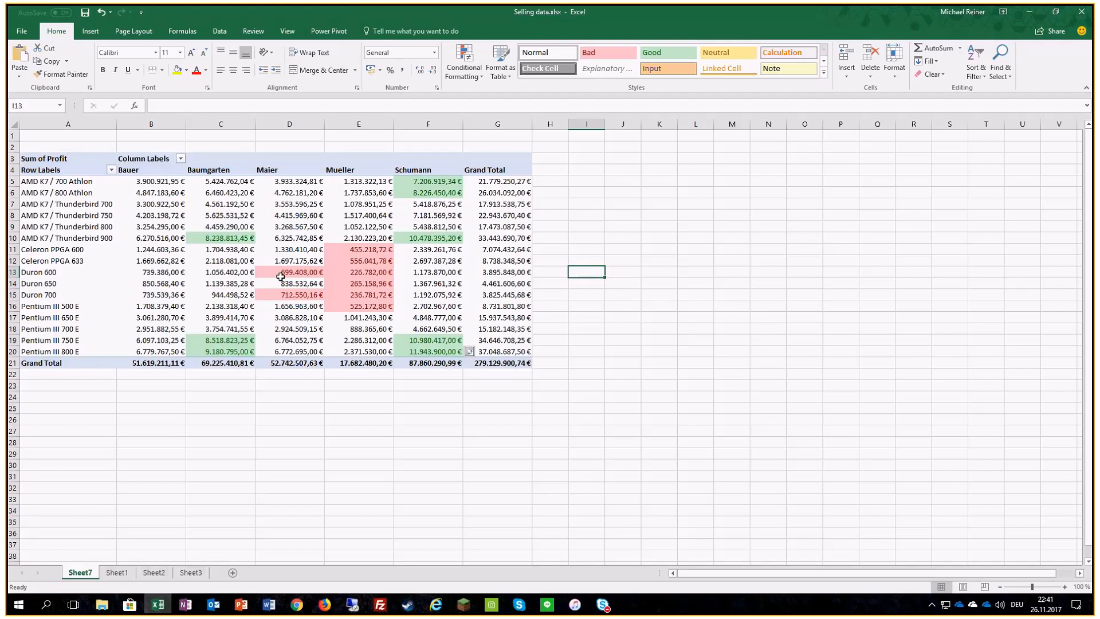
Step: Select the profit values in B5:F20 and clear the conditional formatting rules from the entire sheet
left_click_drag(149, 184, 415, 350)
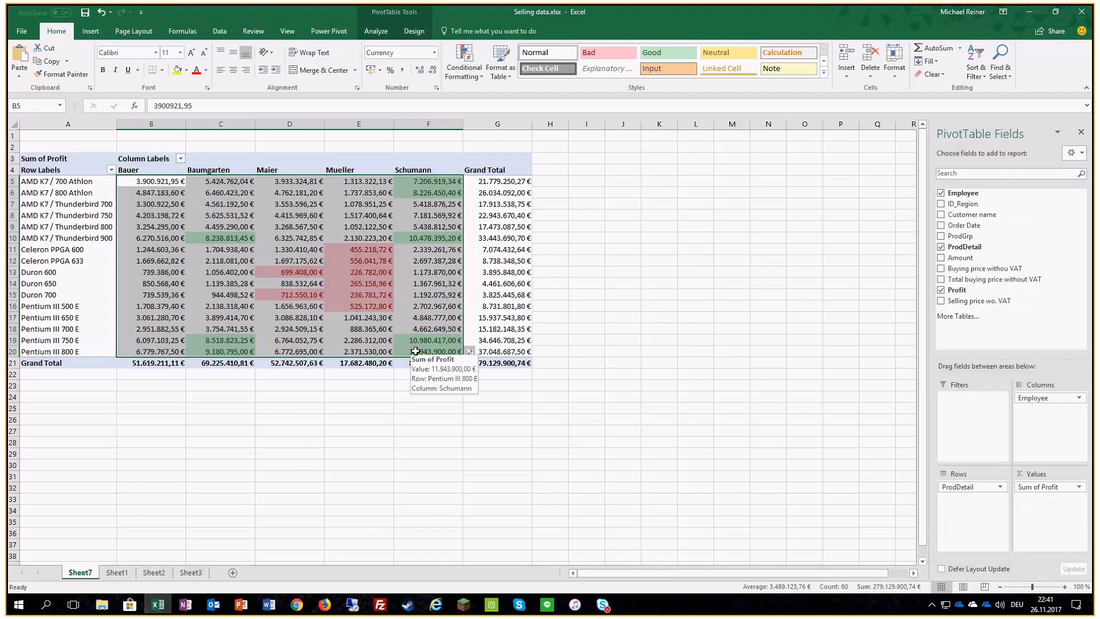
left_click(467, 76)
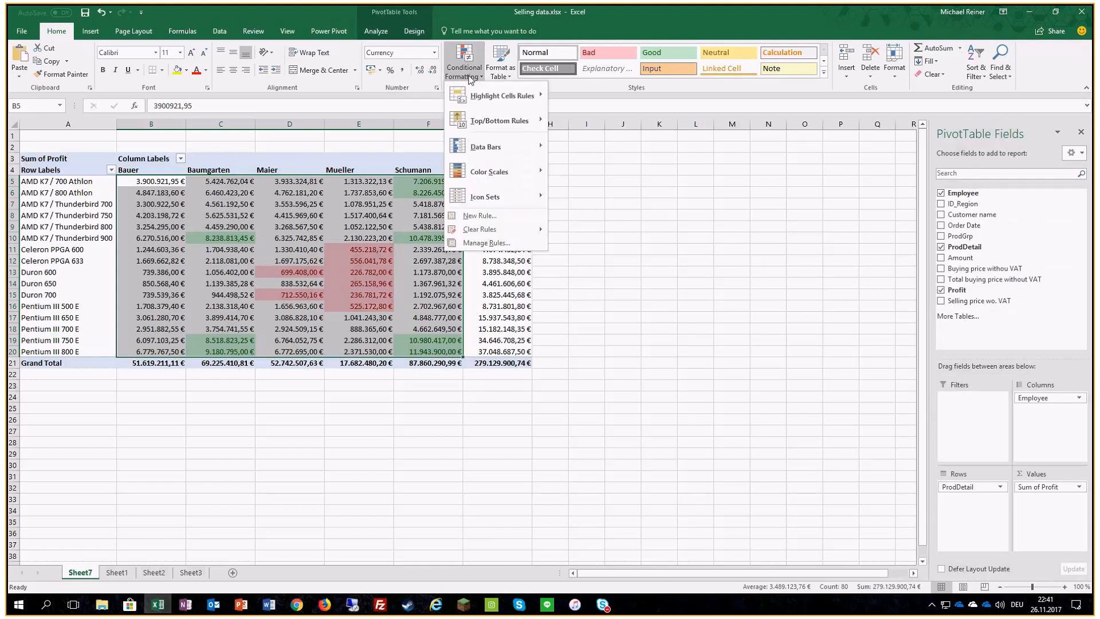
mouse_move(491, 233)
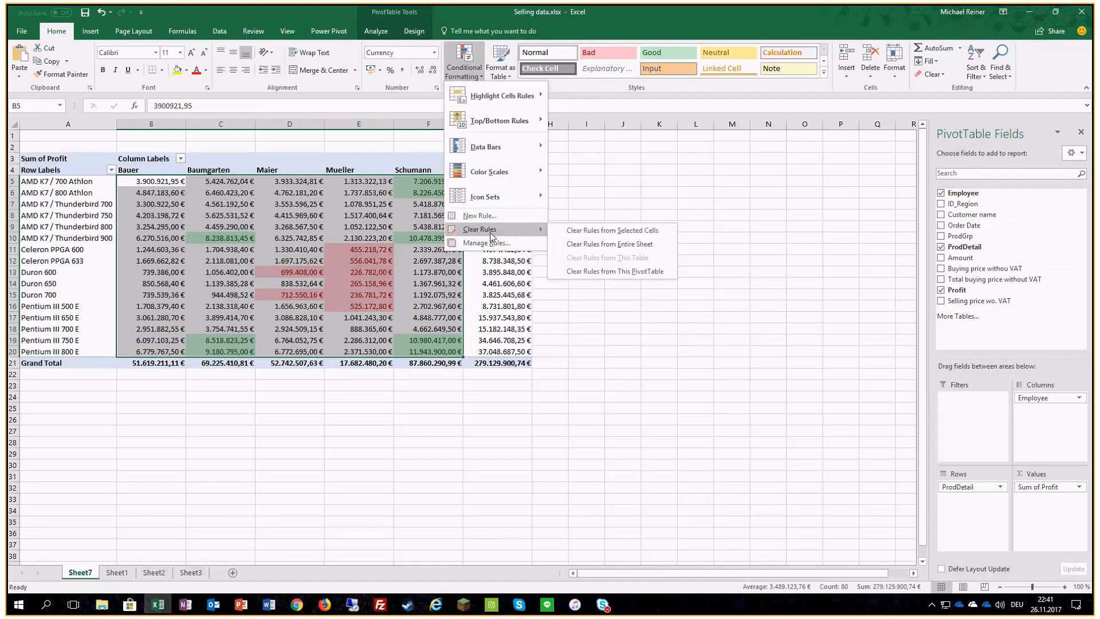
left_click(591, 246)
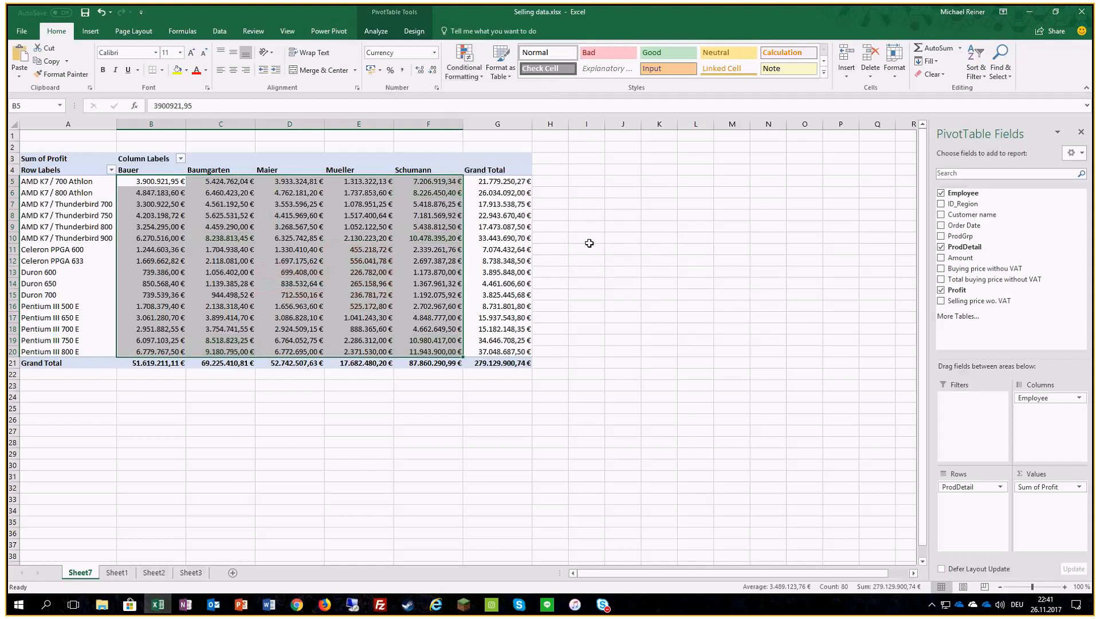
Step: Preview the solid Orange Data Bar and the Green - Yellow - Red Color Scale on the profit values in B5:F20
left_click(456, 74)
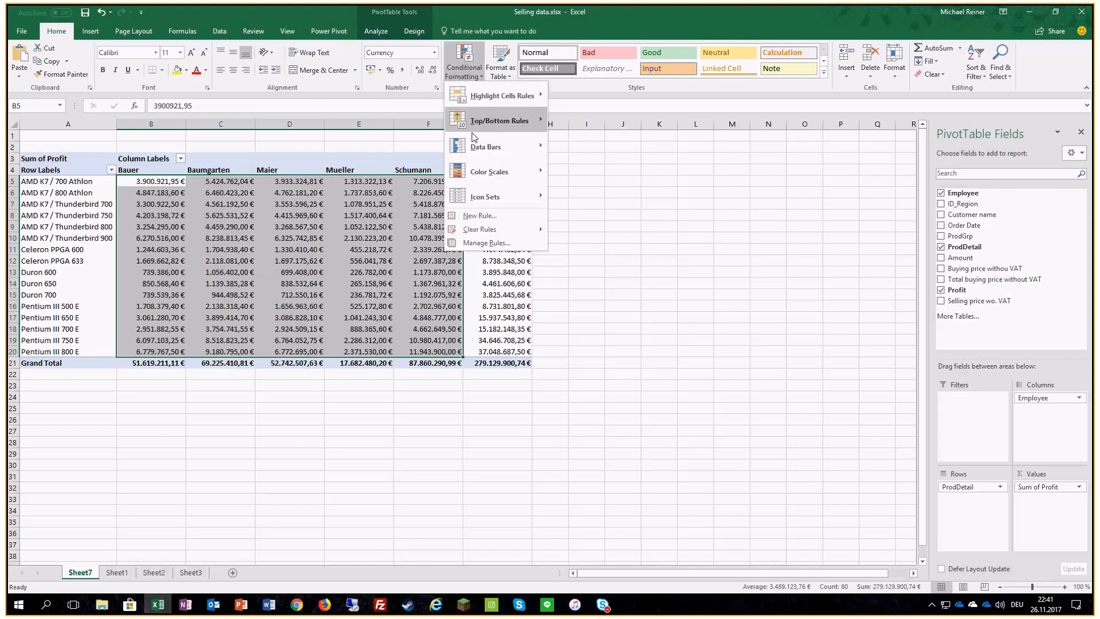
mouse_move(474, 153)
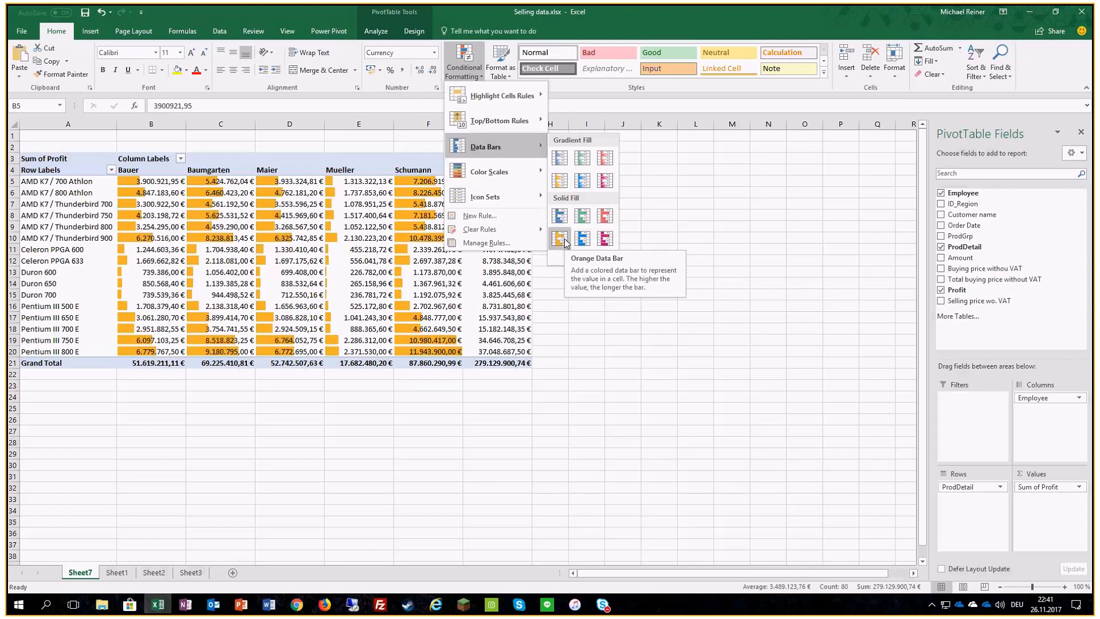
mouse_move(536, 172)
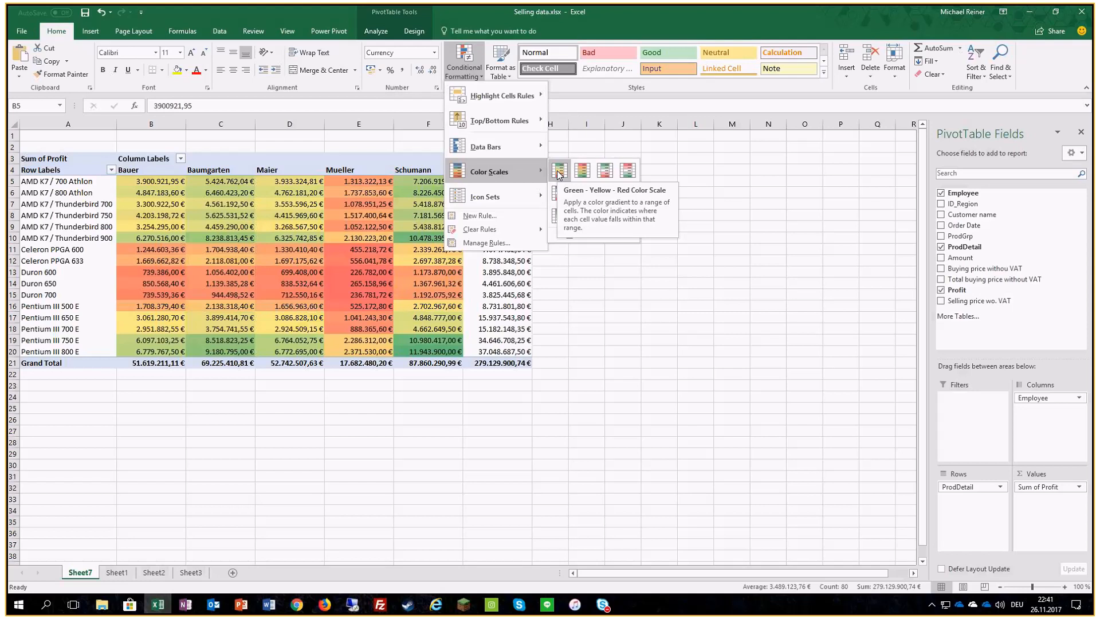
mouse_move(487, 196)
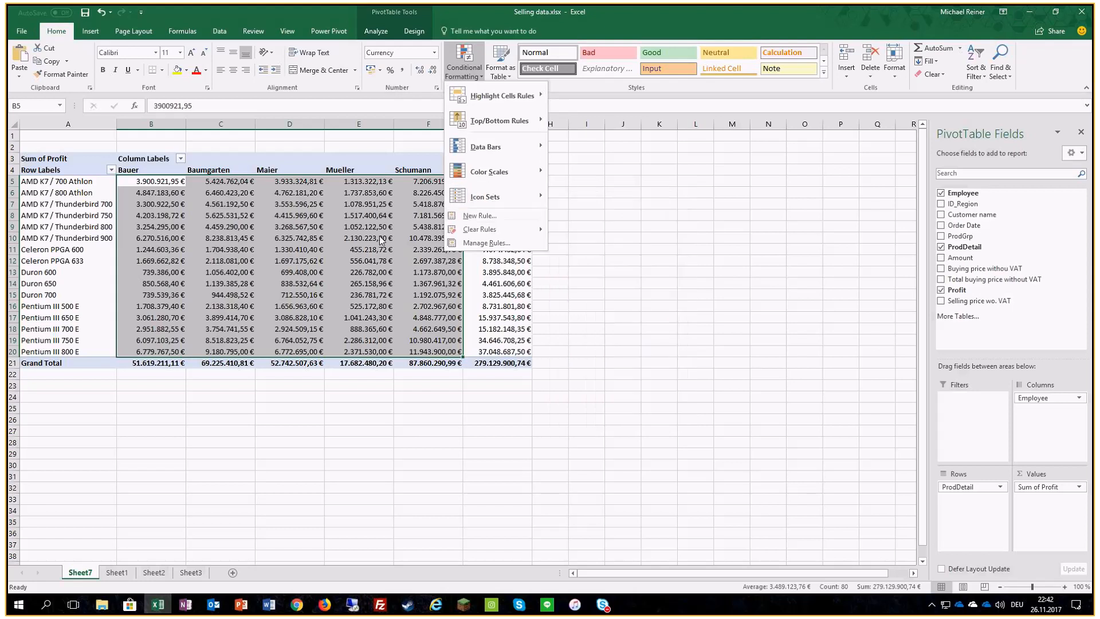
mouse_move(476, 173)
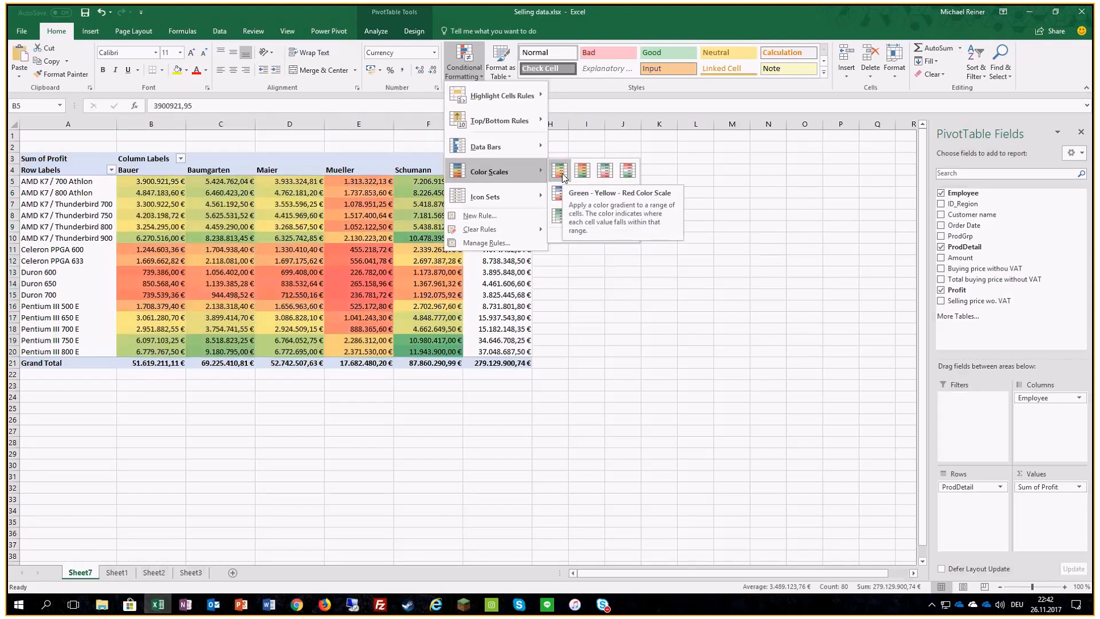
left_click(232, 210)
Step: Preview the Green - Yellow - Red Color Scale on B5:G21, including the grand totals, without applying it
left_click_drag(166, 183, 491, 363)
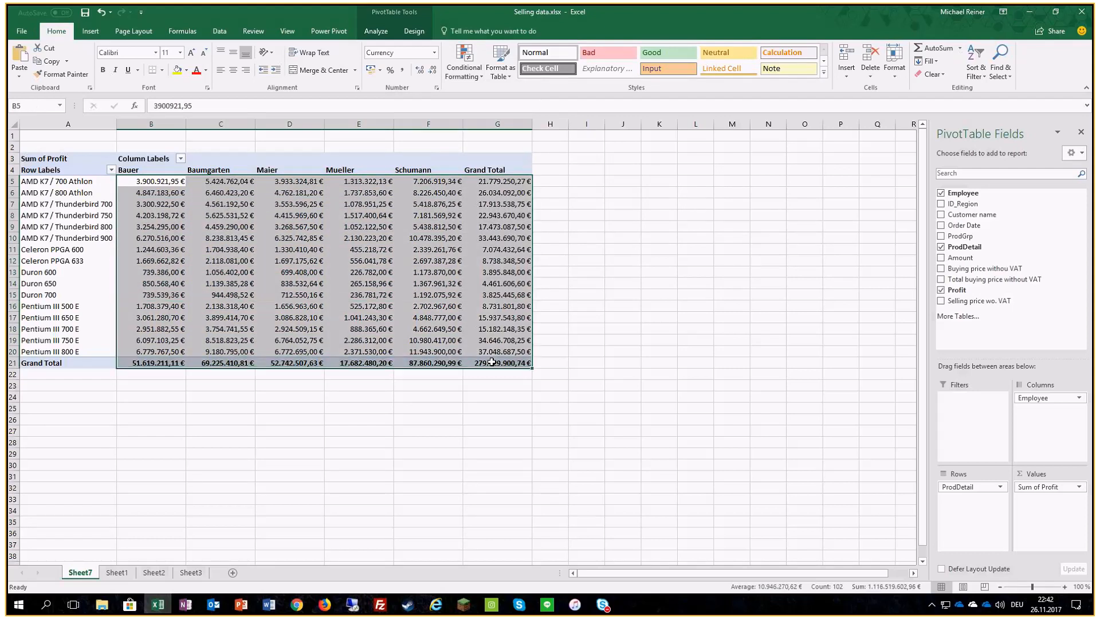
left_click(462, 69)
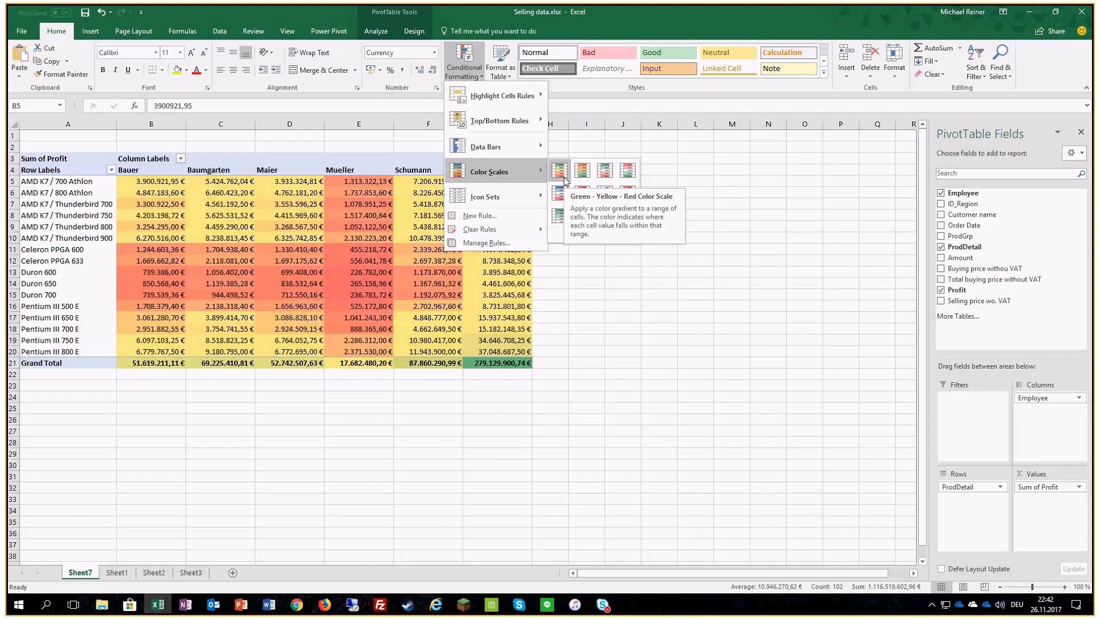
left_click(611, 145)
Step: Apply the Green - Yellow - Red Color Scale to the profit values in B5:F20, excluding the grand totals
left_click_drag(179, 187, 429, 349)
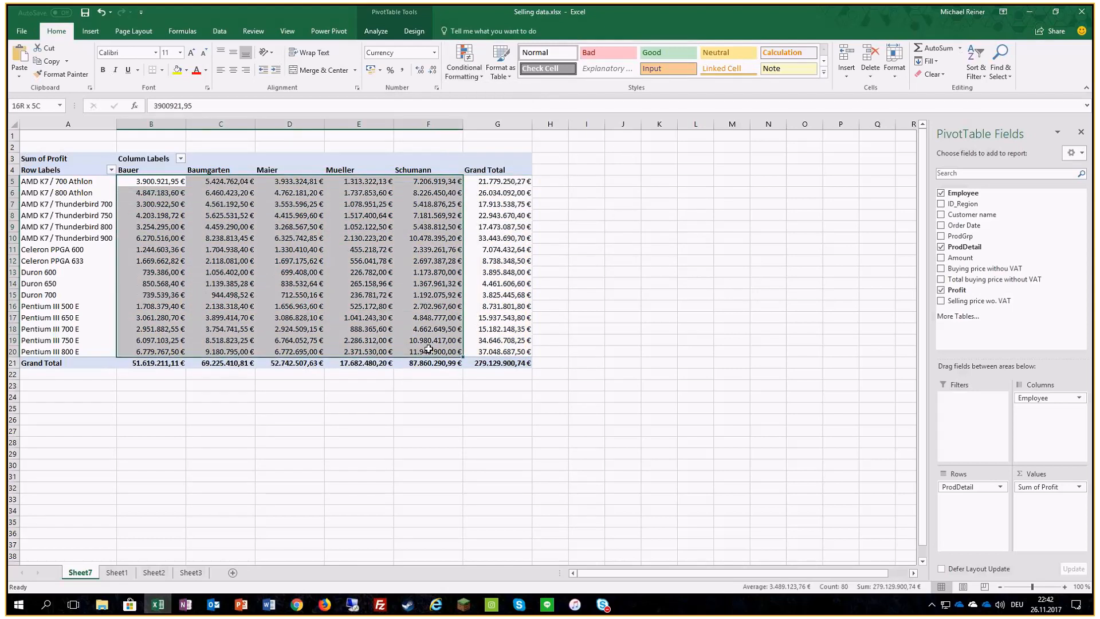
left_click(464, 68)
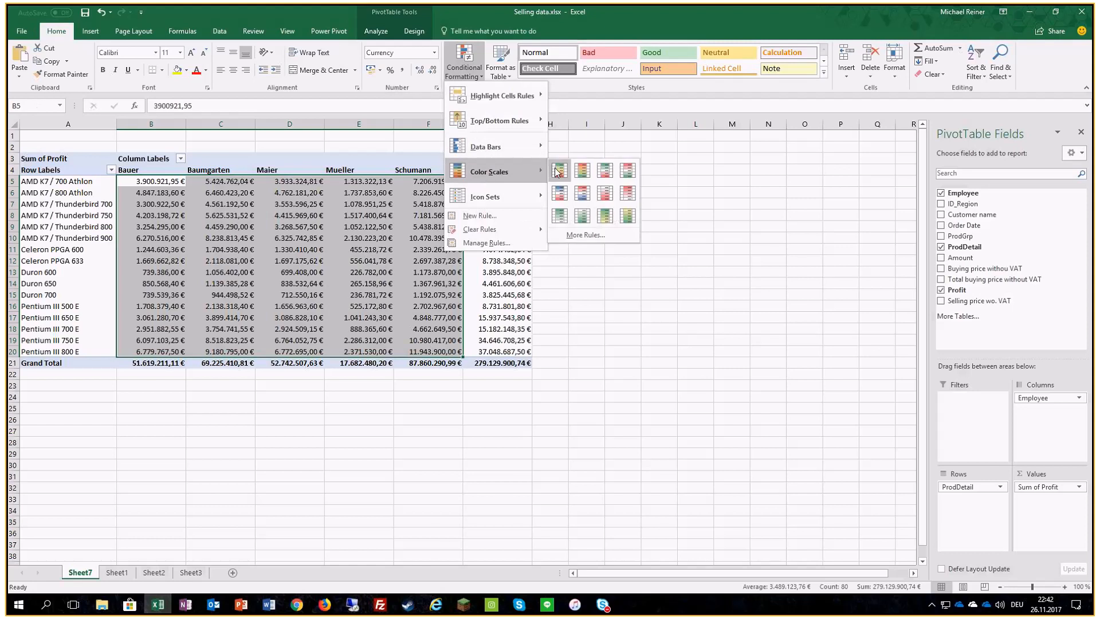
left_click(556, 172)
Step: Preview the 3 Arrows (Colored) icon set on the Grand Total values in G5:G20 without applying it
left_click_drag(498, 181, 503, 351)
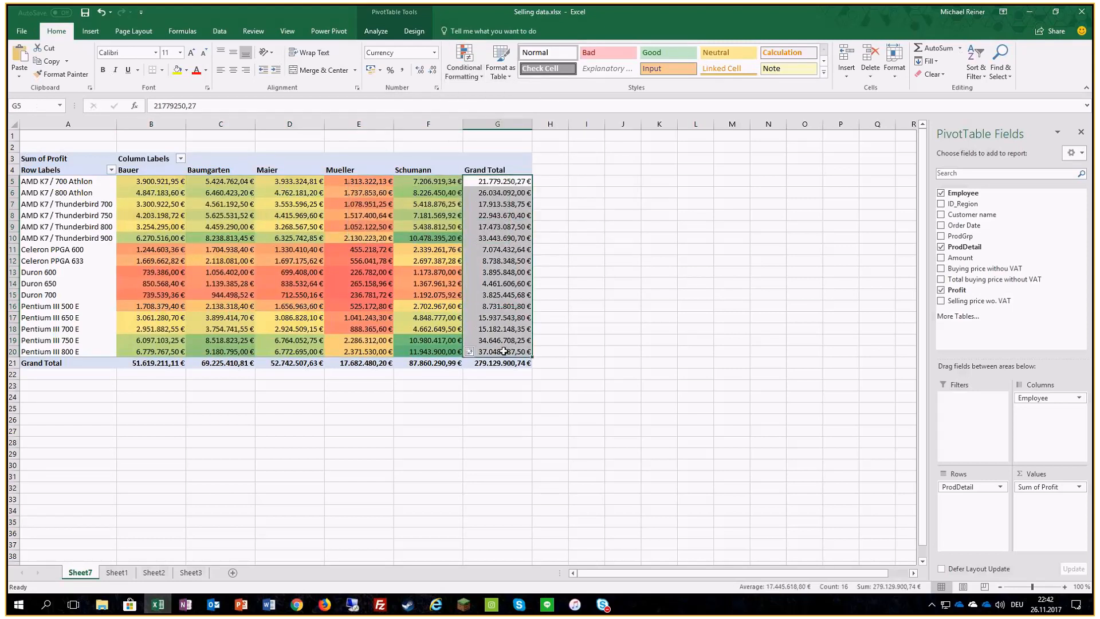
left_click(473, 76)
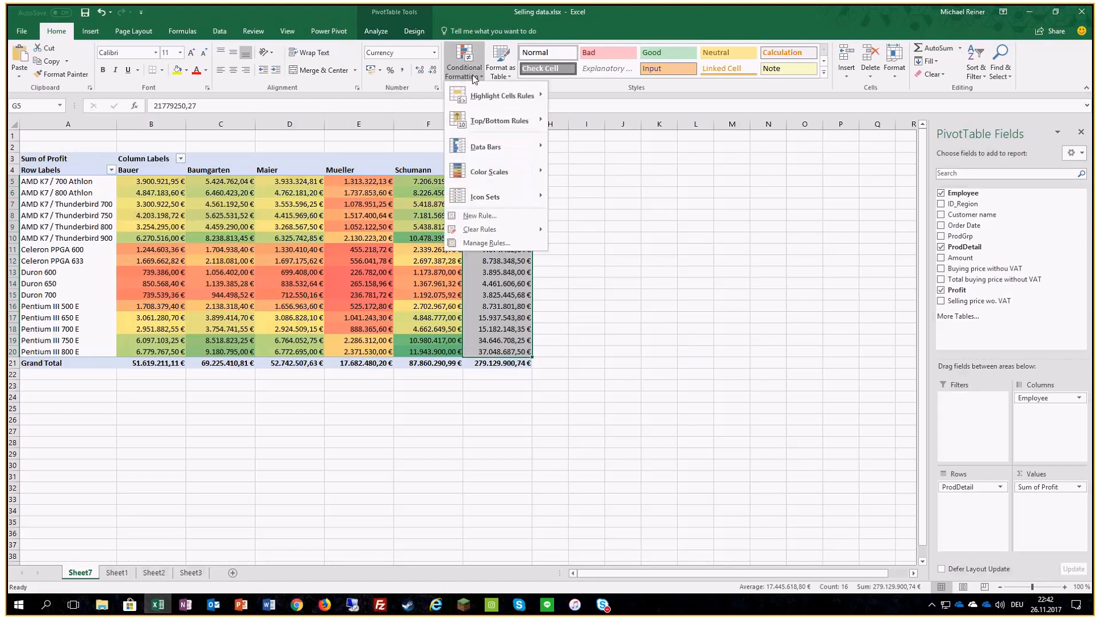
mouse_move(479, 195)
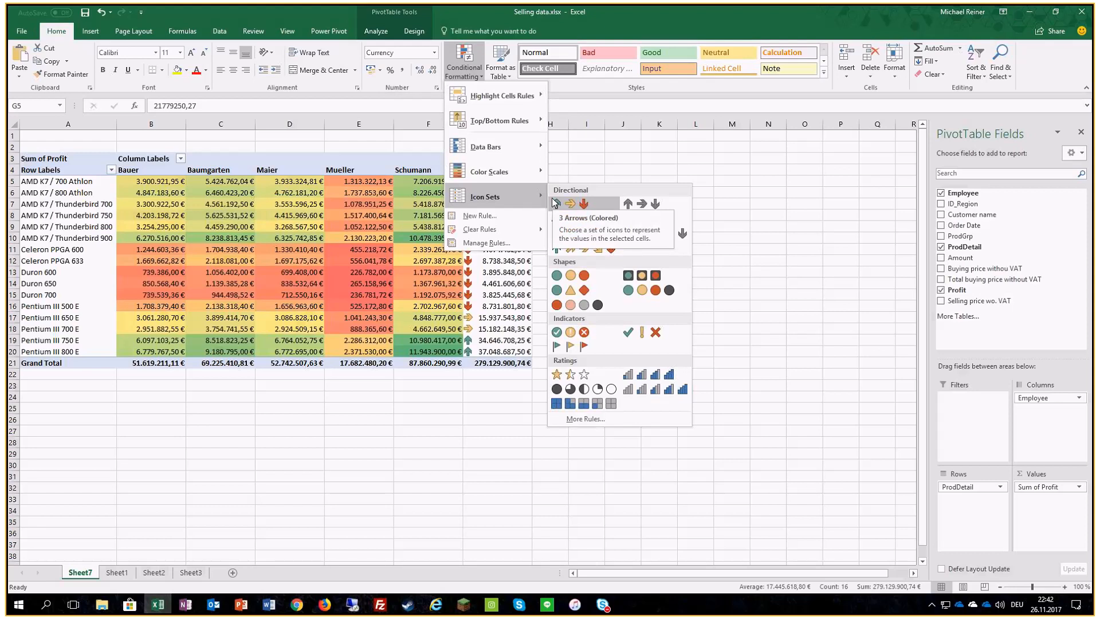
left_click(569, 168)
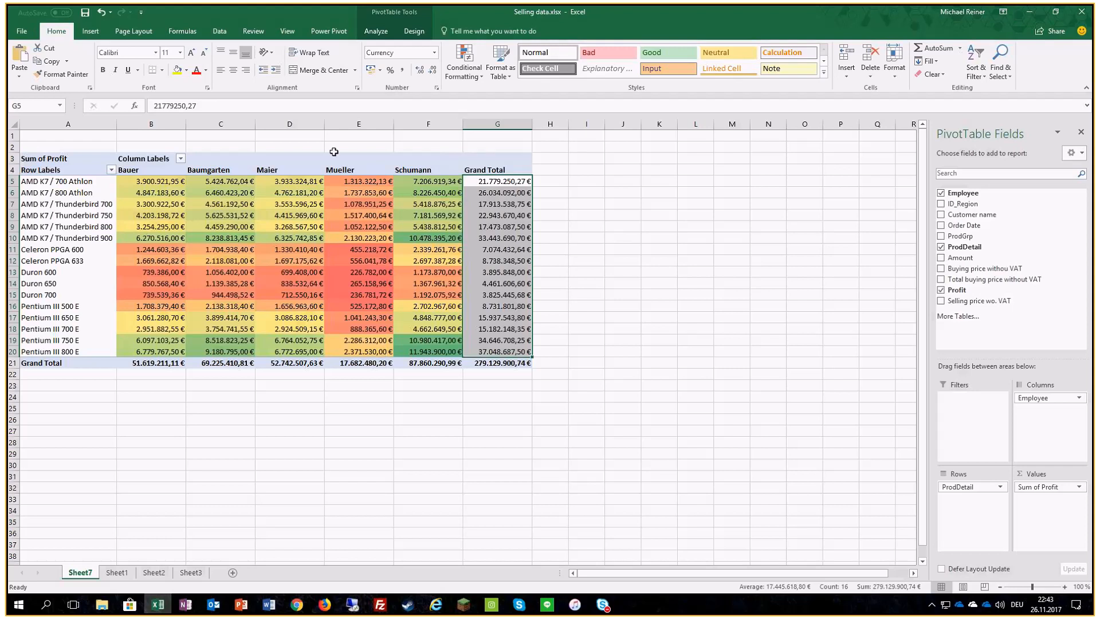
Step: Edit the PivotTable's Graded Color Scale rule so that its minimum is of type Number with value 0
left_click(312, 315)
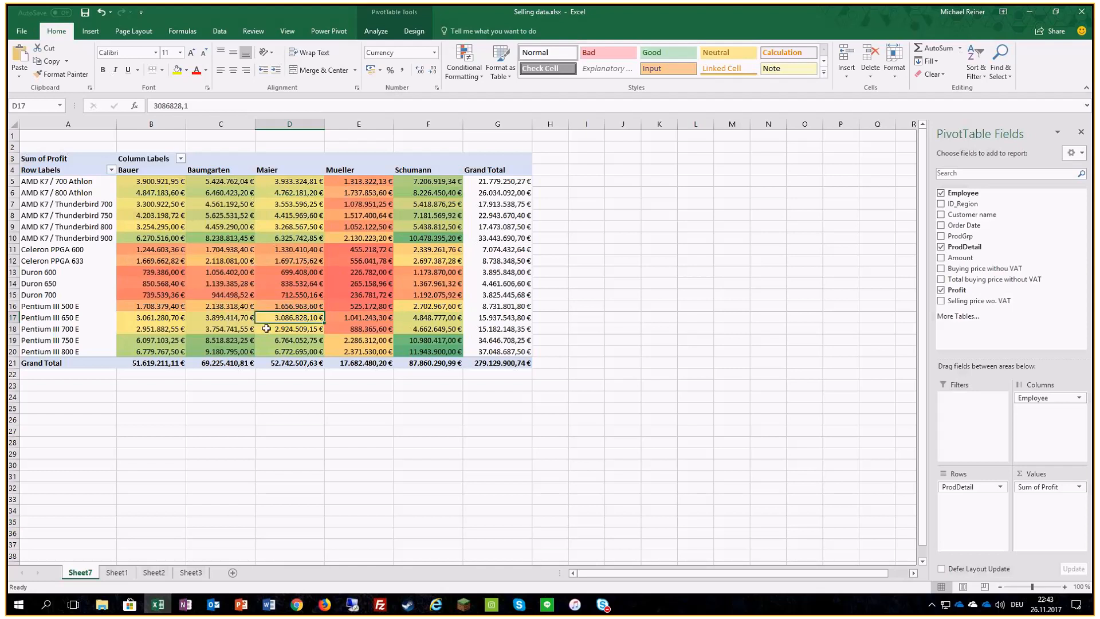
left_click(464, 68)
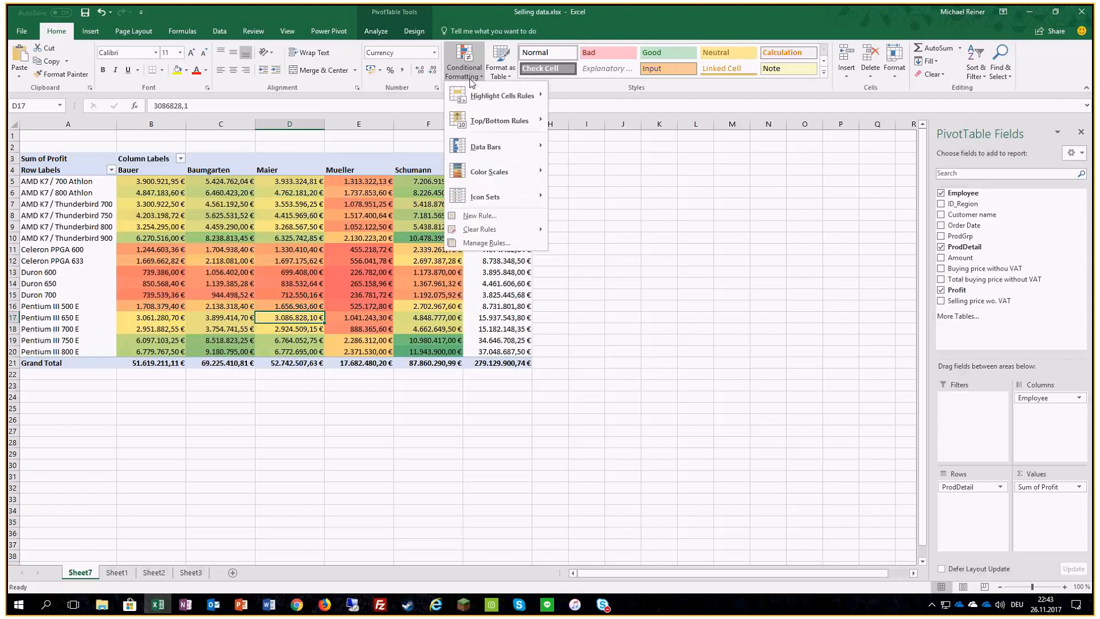
left_click(491, 244)
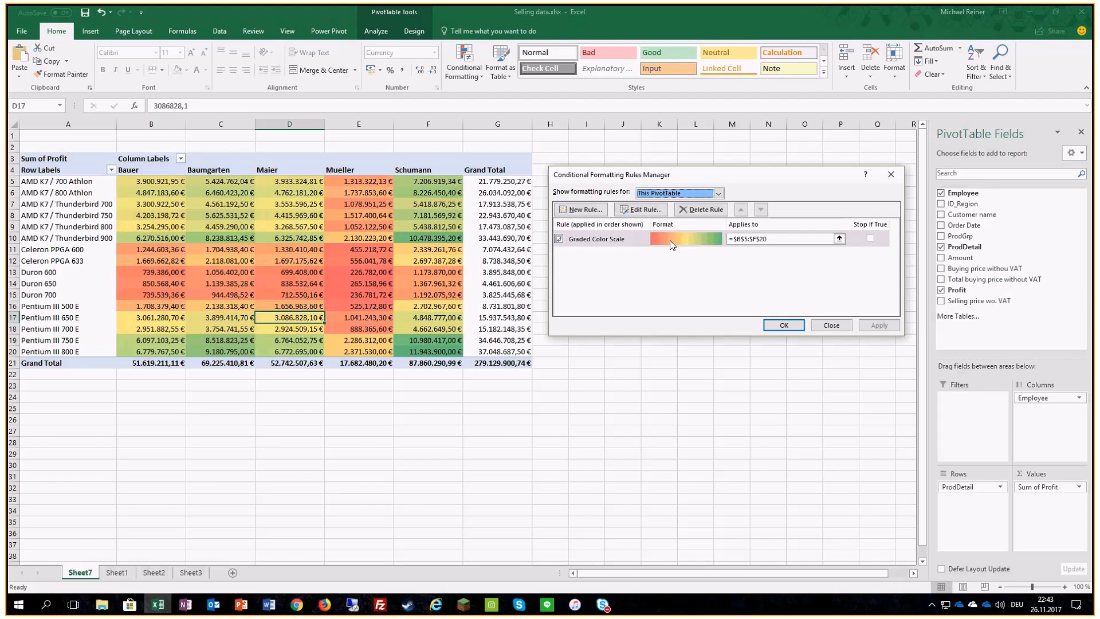
left_click(593, 244)
left_click(642, 209)
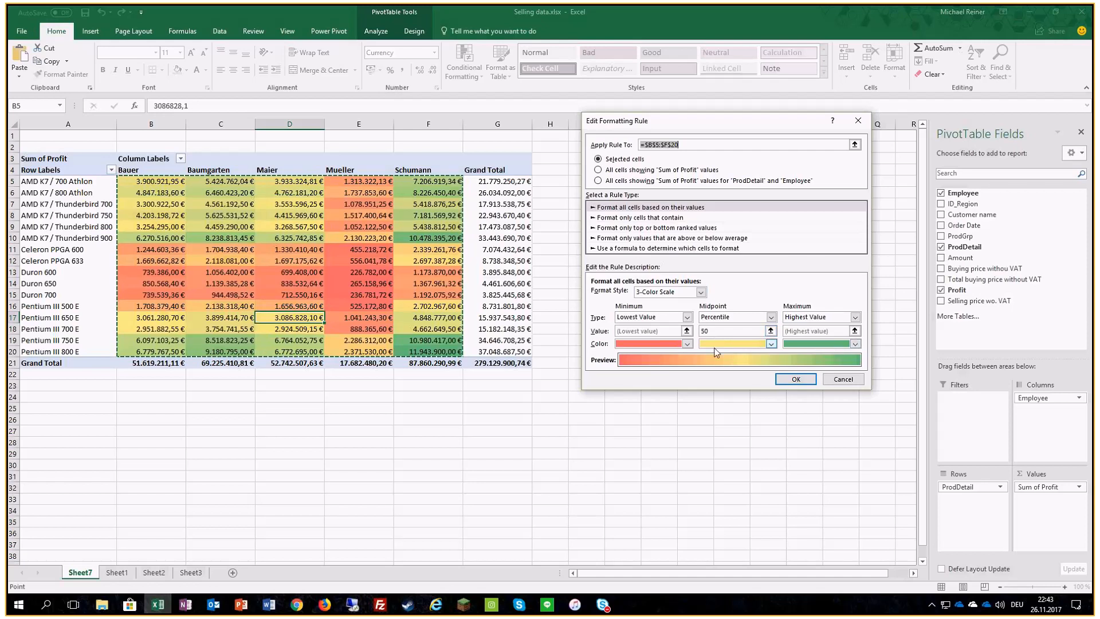
left_click(688, 321)
left_click(658, 335)
left_click(622, 331)
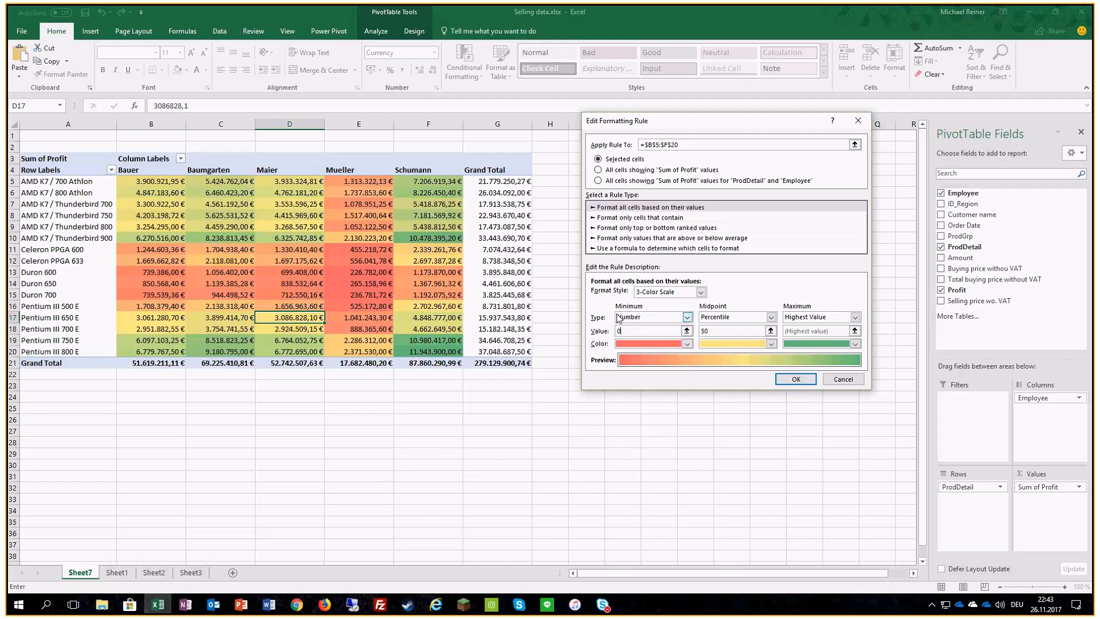
Step: Set the color scale's midpoint percentile to 20 and apply the edited rule to the PivotTable
key("Tab")
key("Tab")
type("20")
left_click(792, 380)
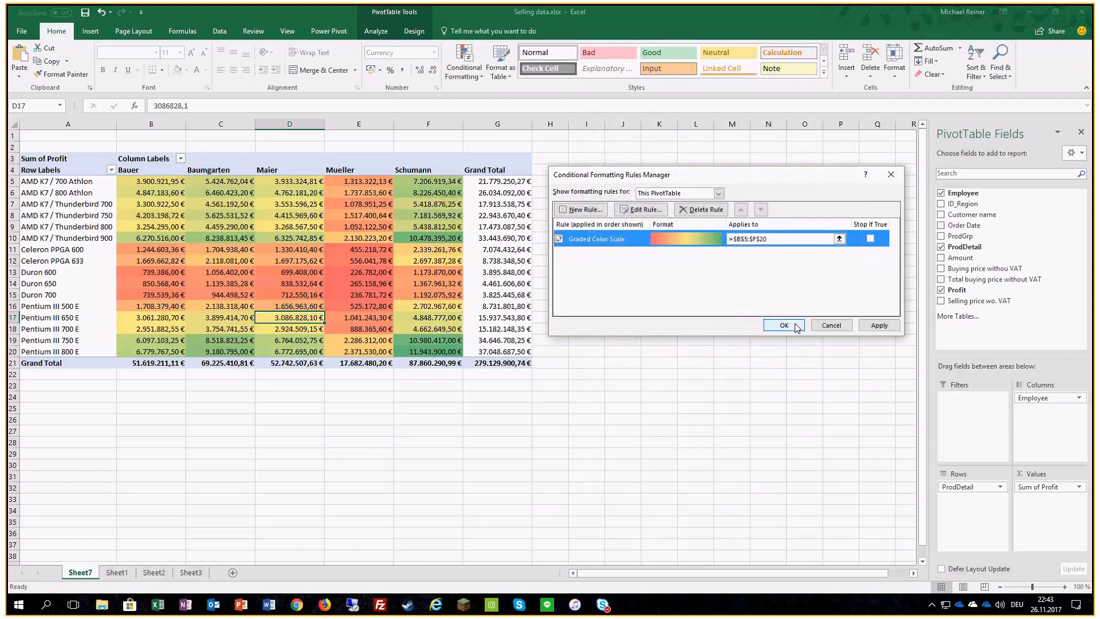
left_click(783, 325)
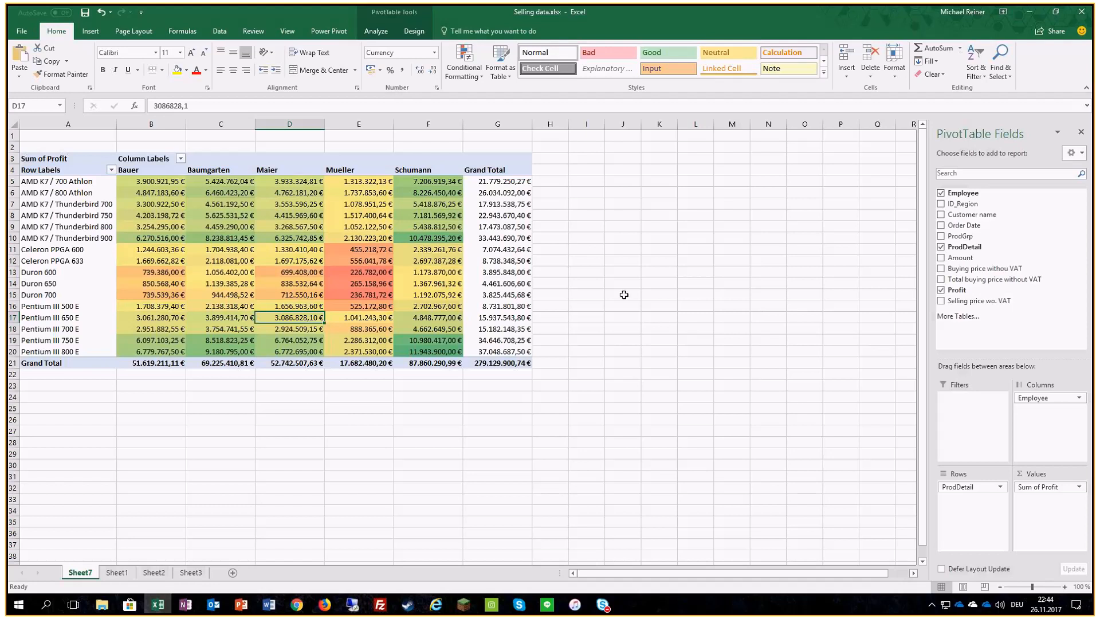
Step: Edit the Graded Color Scale rule again, setting its maximum to type Number with value 6000000, and apply it
left_click(464, 63)
left_click(484, 243)
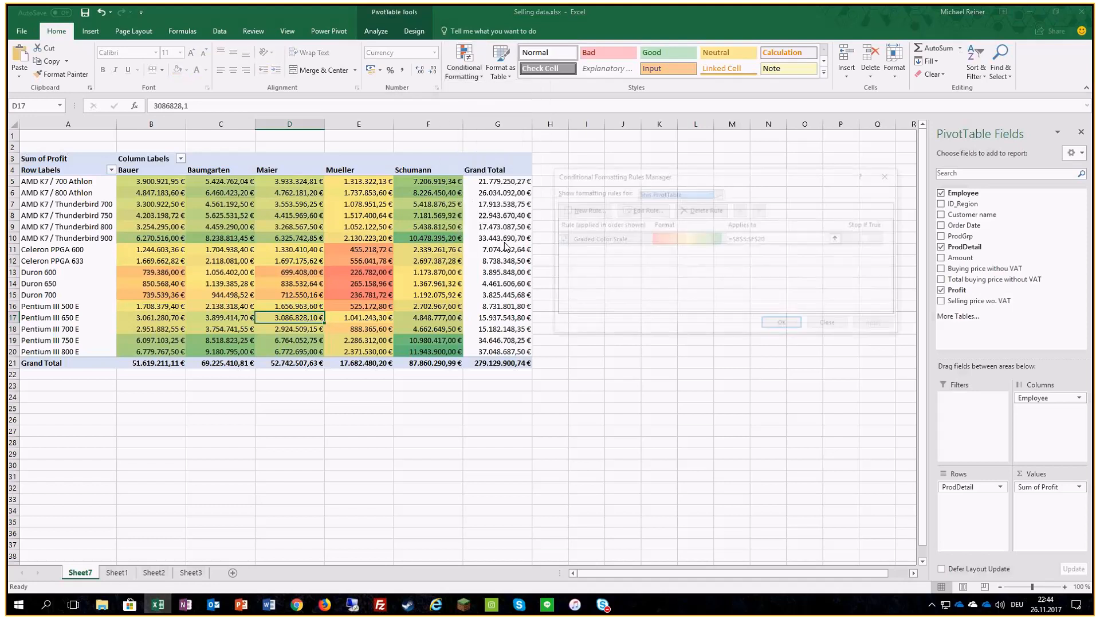
double_click(629, 245)
left_click(816, 316)
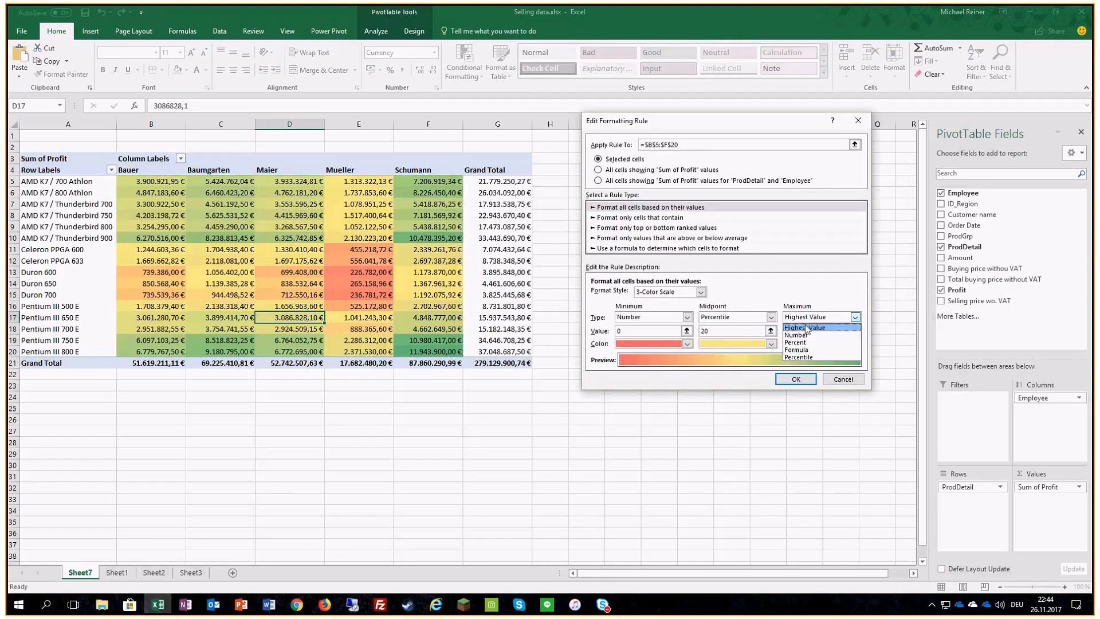
left_click(799, 335)
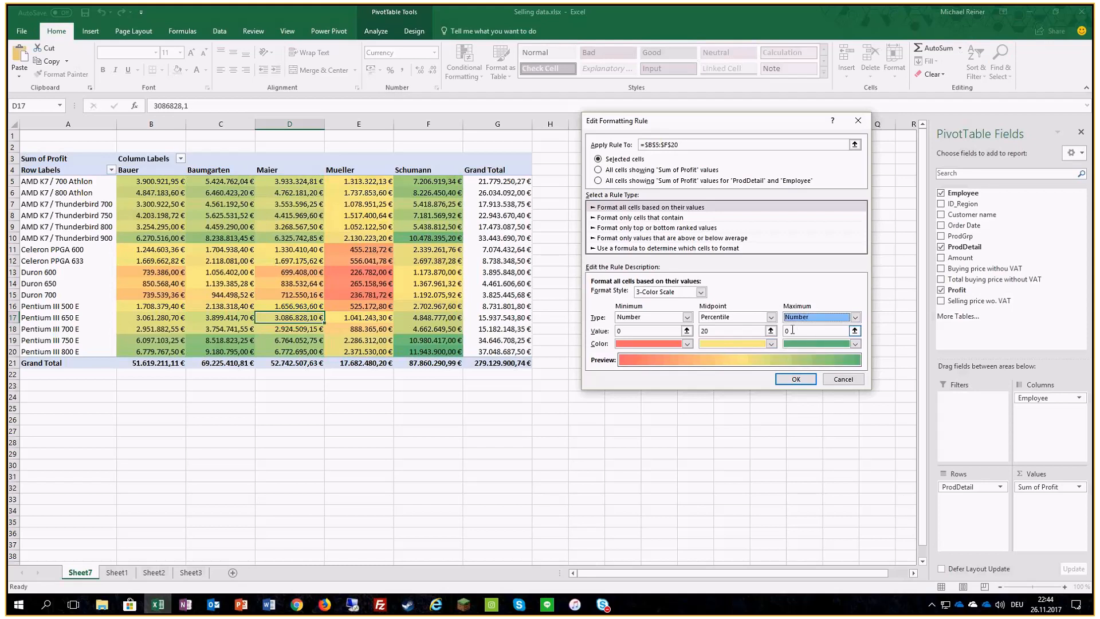
left_click(793, 331)
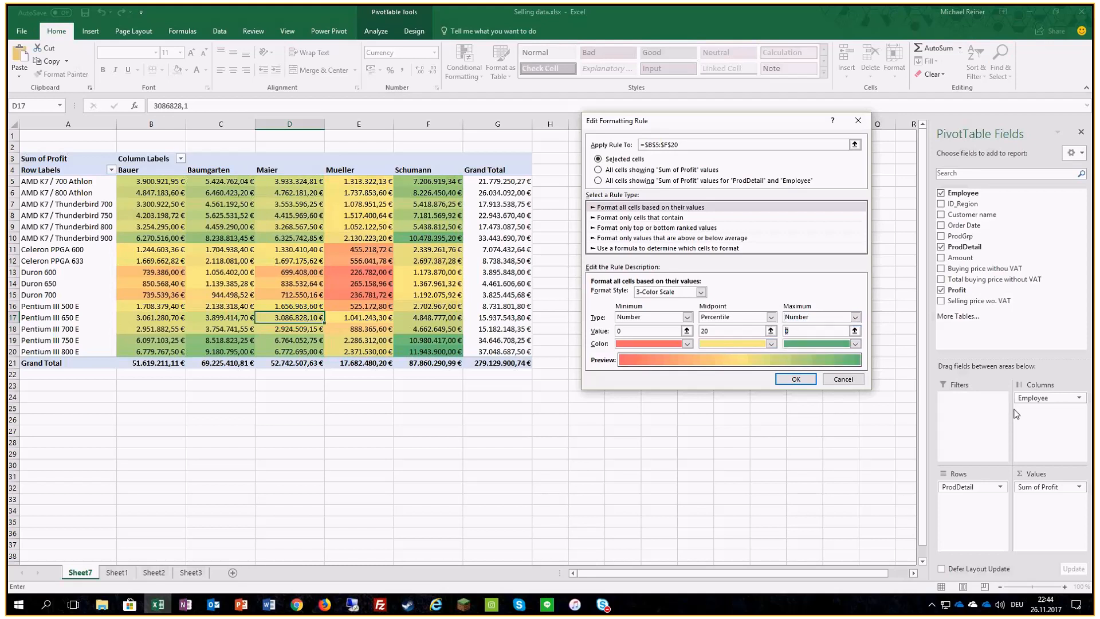
type("6000000")
left_click(796, 380)
left_click(792, 324)
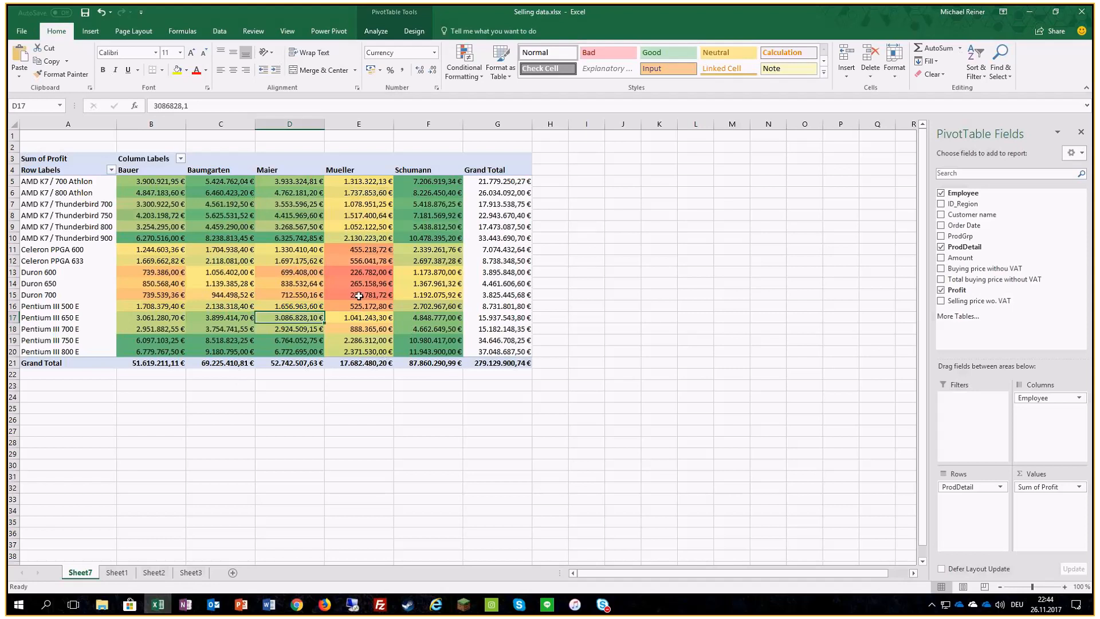
Step: Apply the Green - Yellow - Red Color Scale to the empty range B3:O17 on Sheet3
mouse_move(359, 297)
left_click(127, 574)
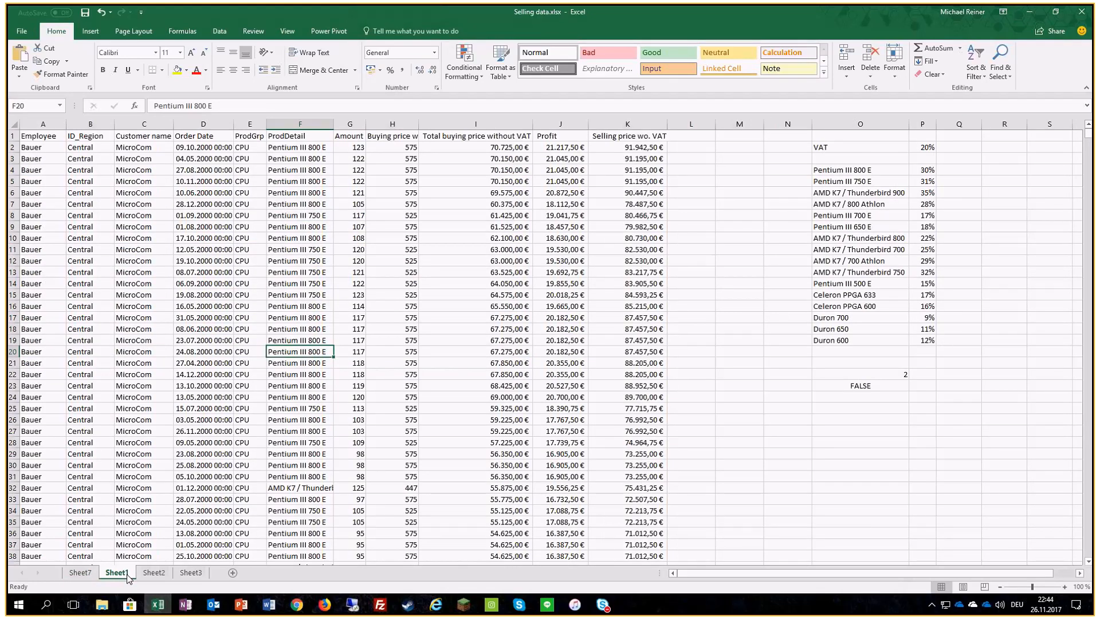
left_click(190, 572)
left_click_drag(74, 158, 563, 321)
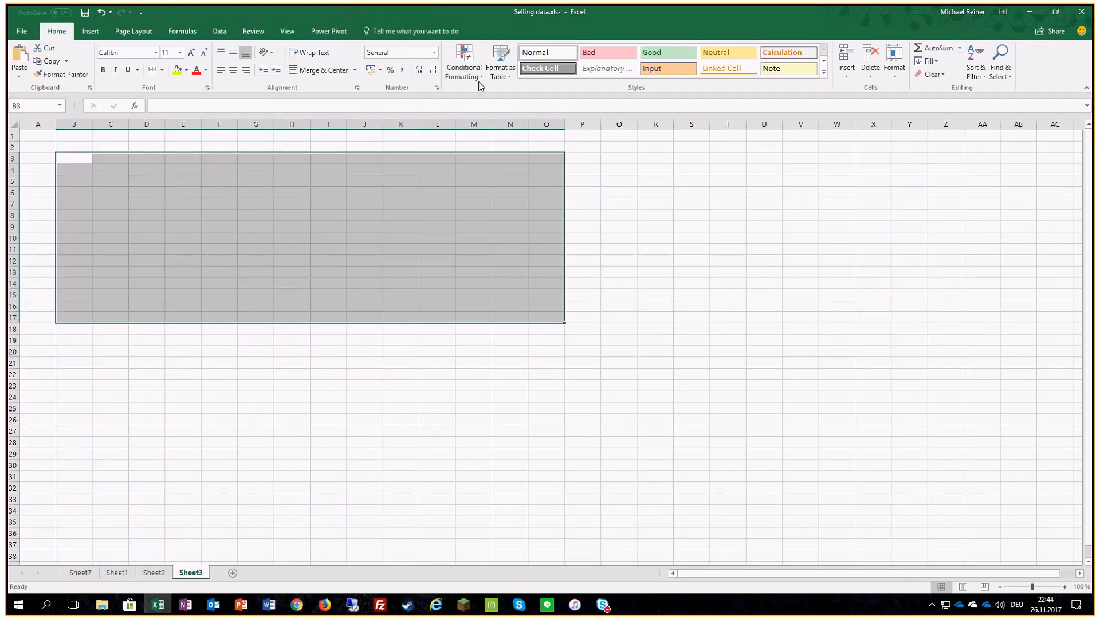
left_click(476, 73)
mouse_move(493, 172)
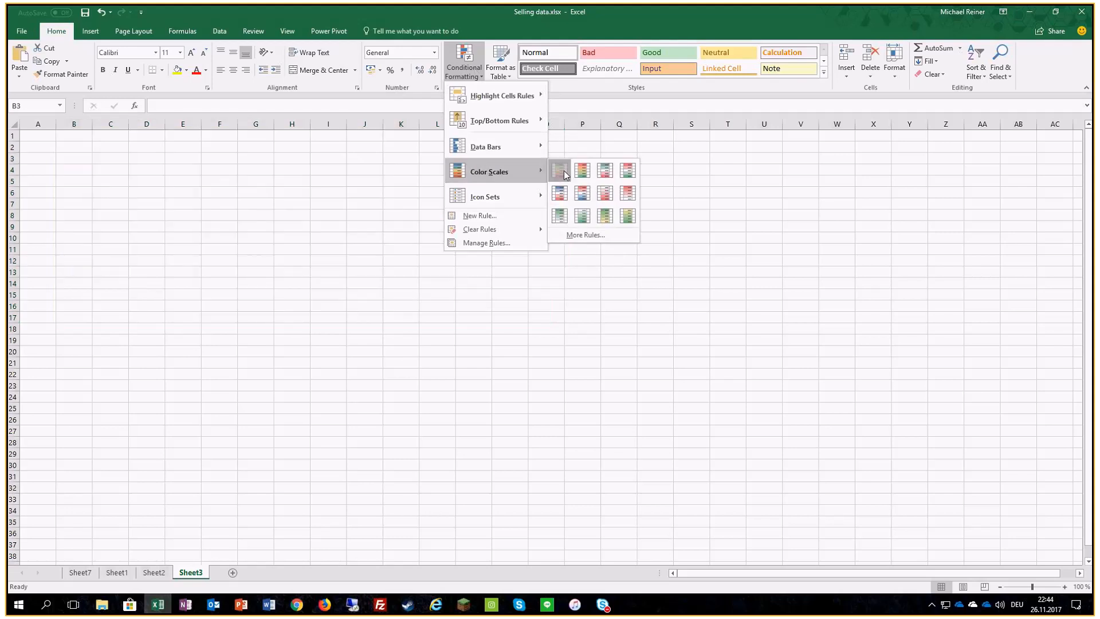
left_click(564, 170)
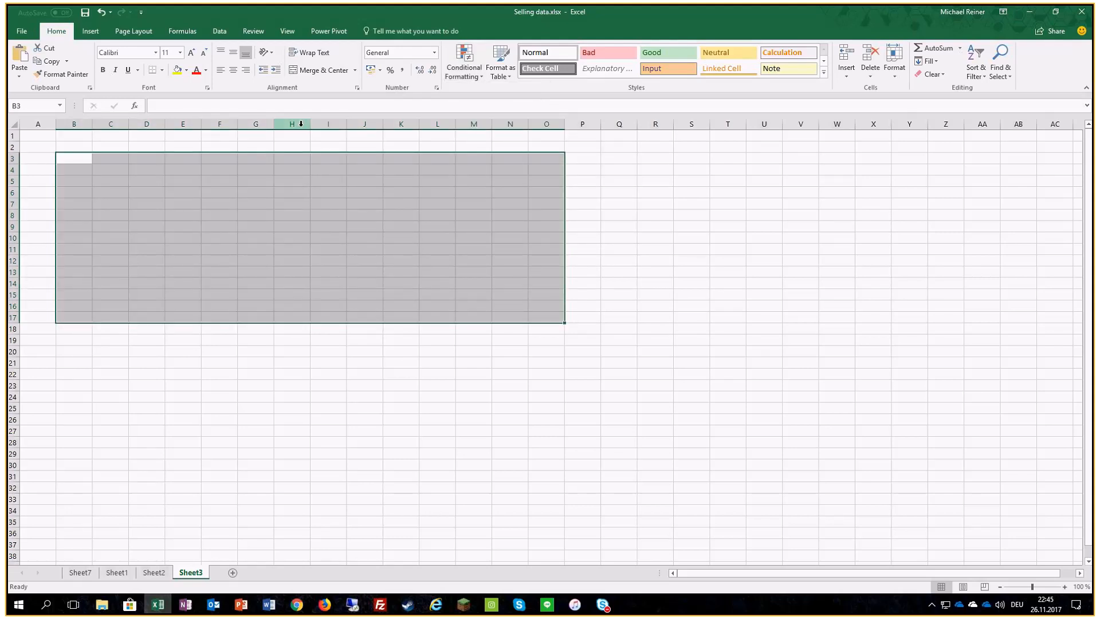
right_click(301, 123)
left_click_drag(287, 147, 276, 504)
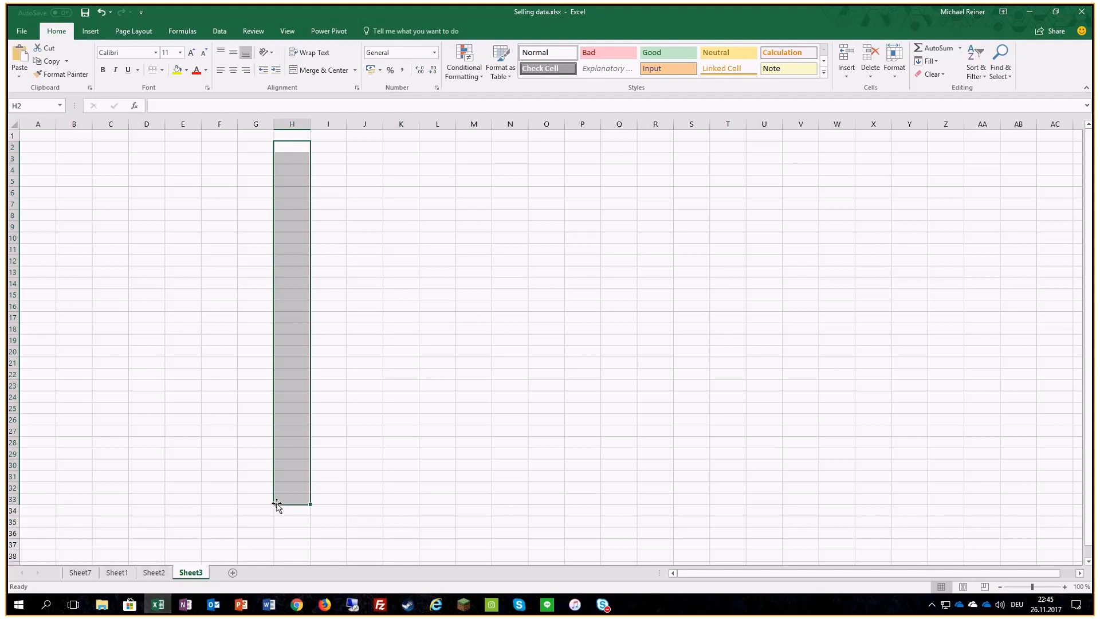
Step: Enter the test values 1 in E7, 15 in I12 and 4 in H9 within the formatted range on Sheet3
left_click(194, 205)
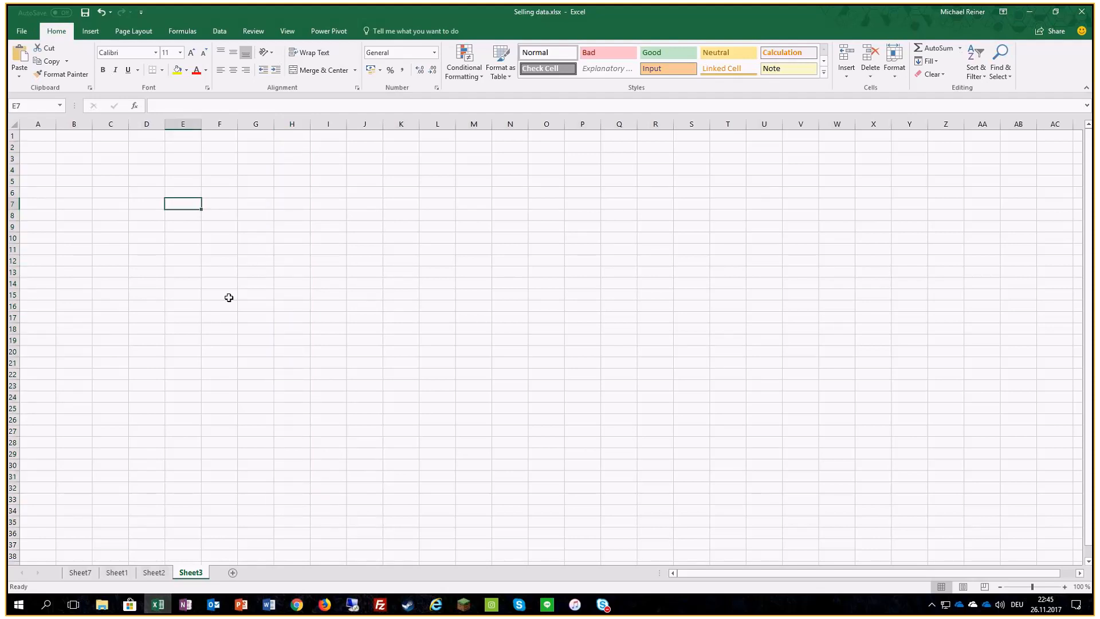
type("1")
key("Return")
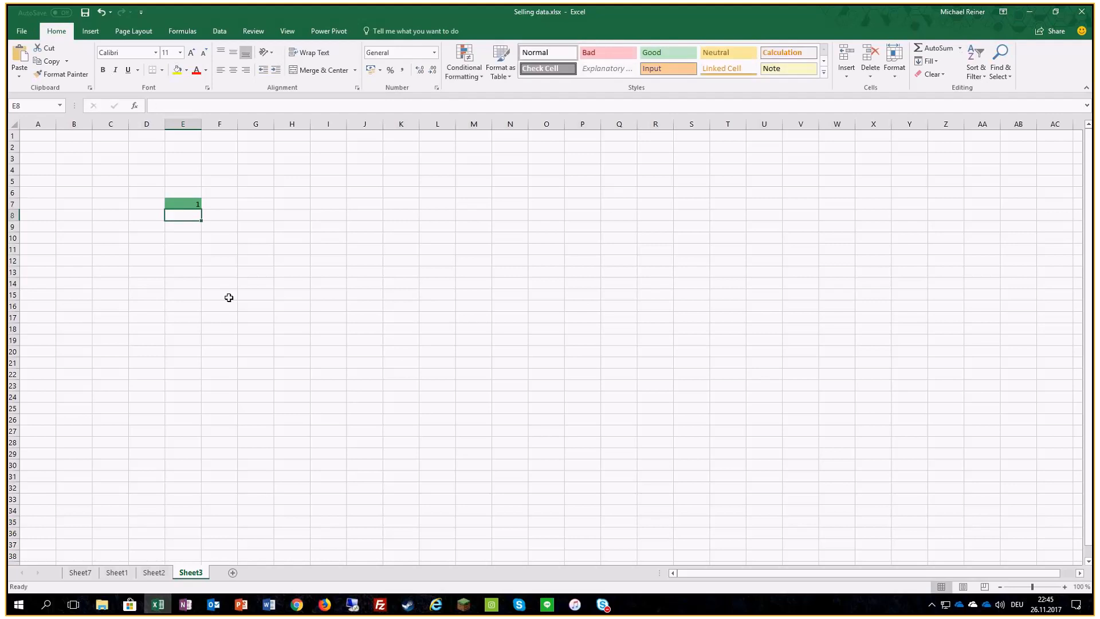
left_click(341, 264)
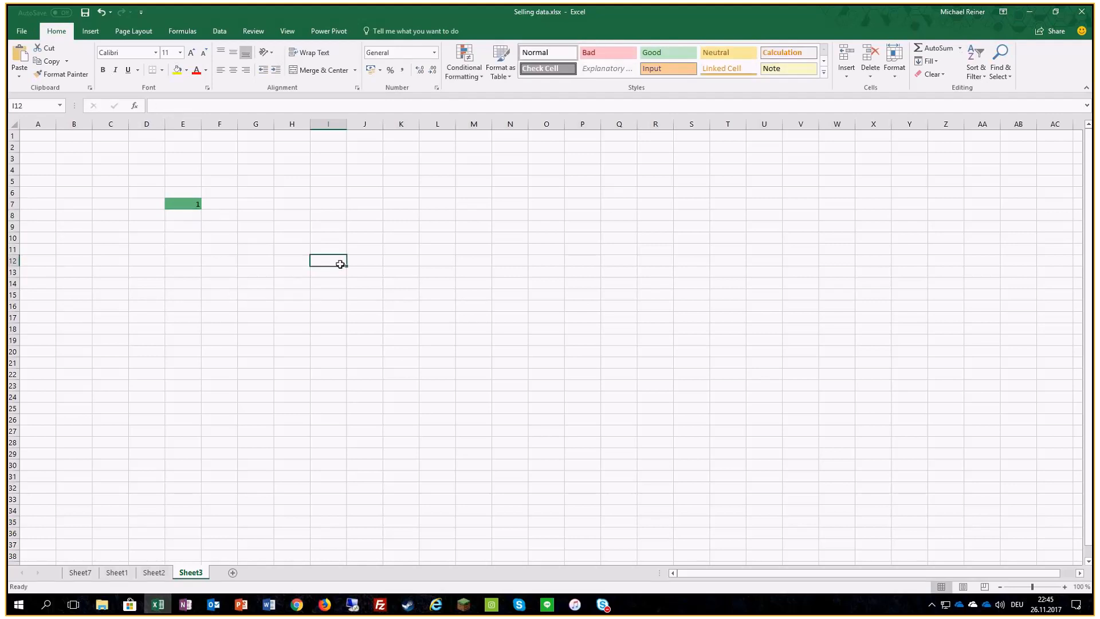
type("2")
key("Return")
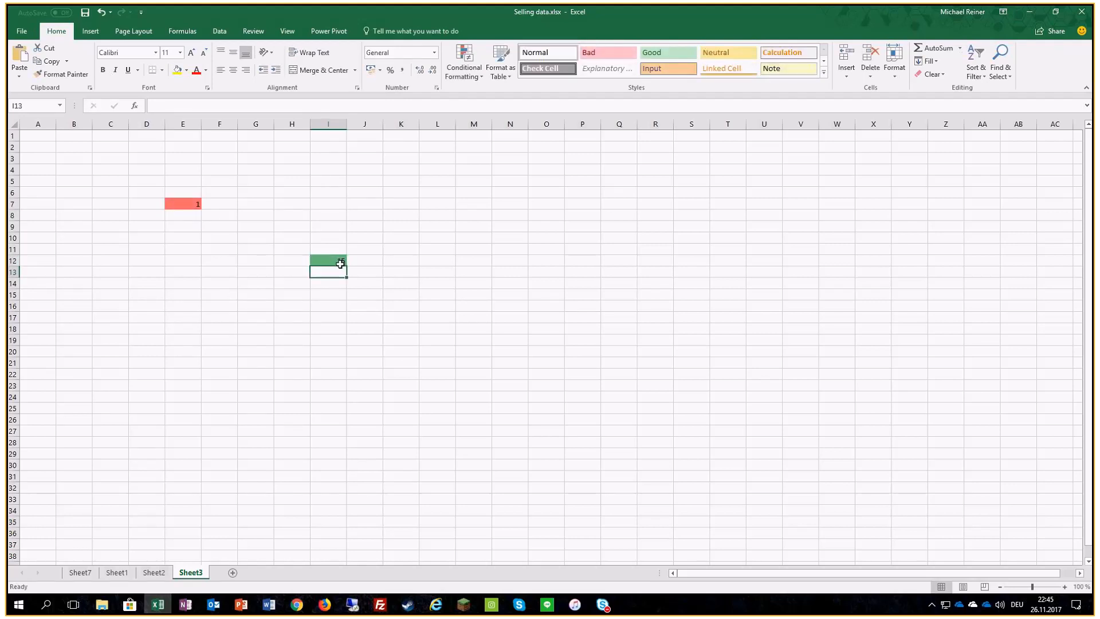
left_click(285, 232)
type("4")
key("Return")
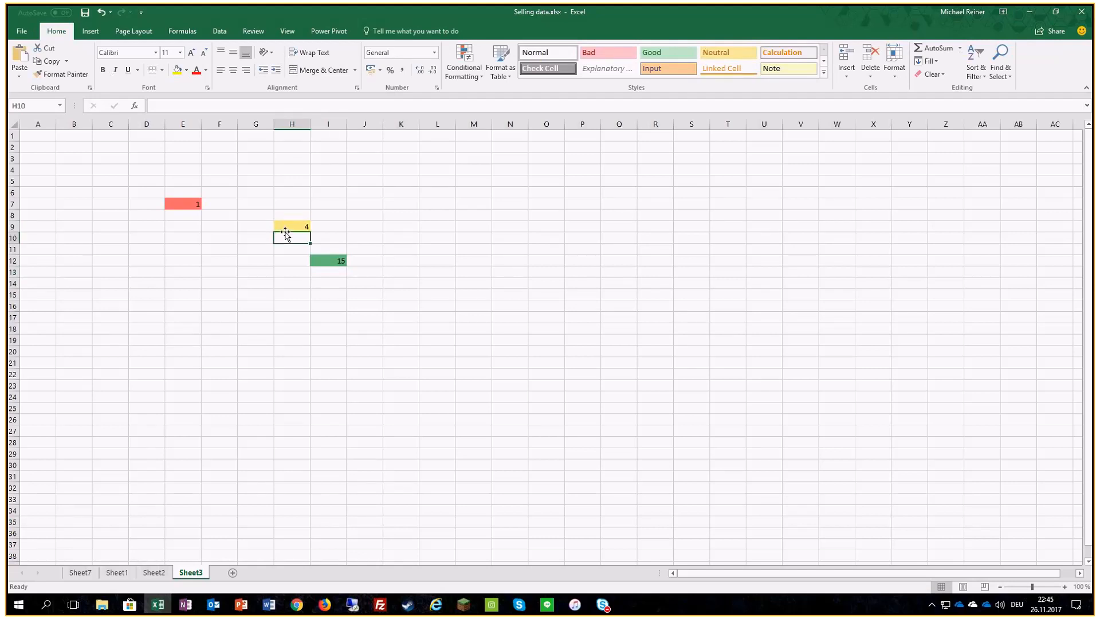
Step: Enter the test values 2 in F12 and 150 in K7 within the color-scaled range
left_click(222, 260)
type("2")
key("Return")
left_click(388, 208)
type("150")
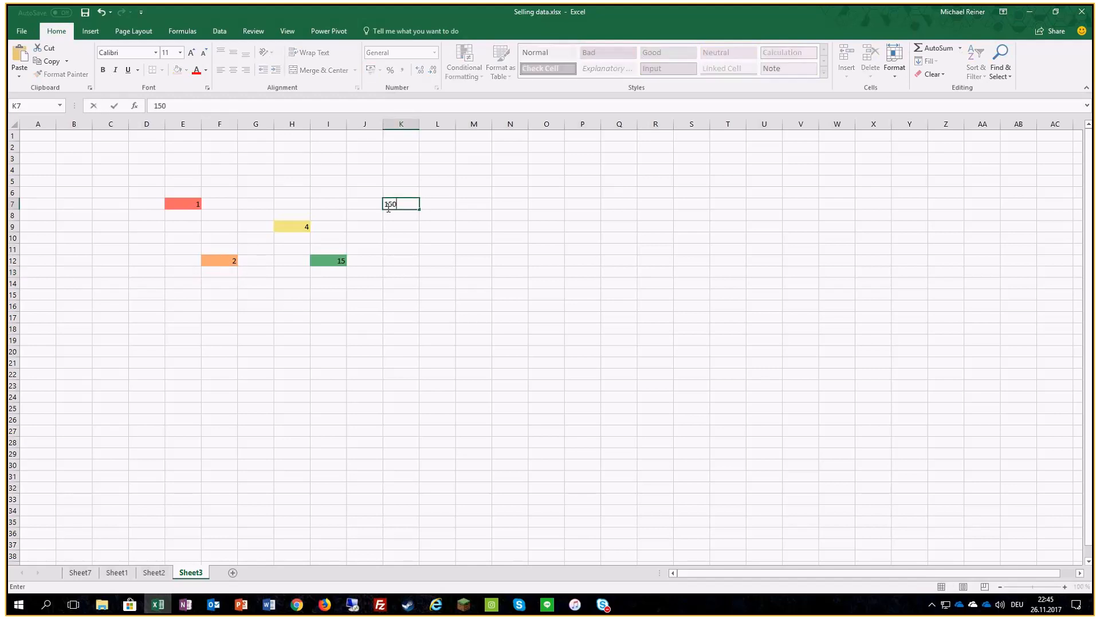
key("Return")
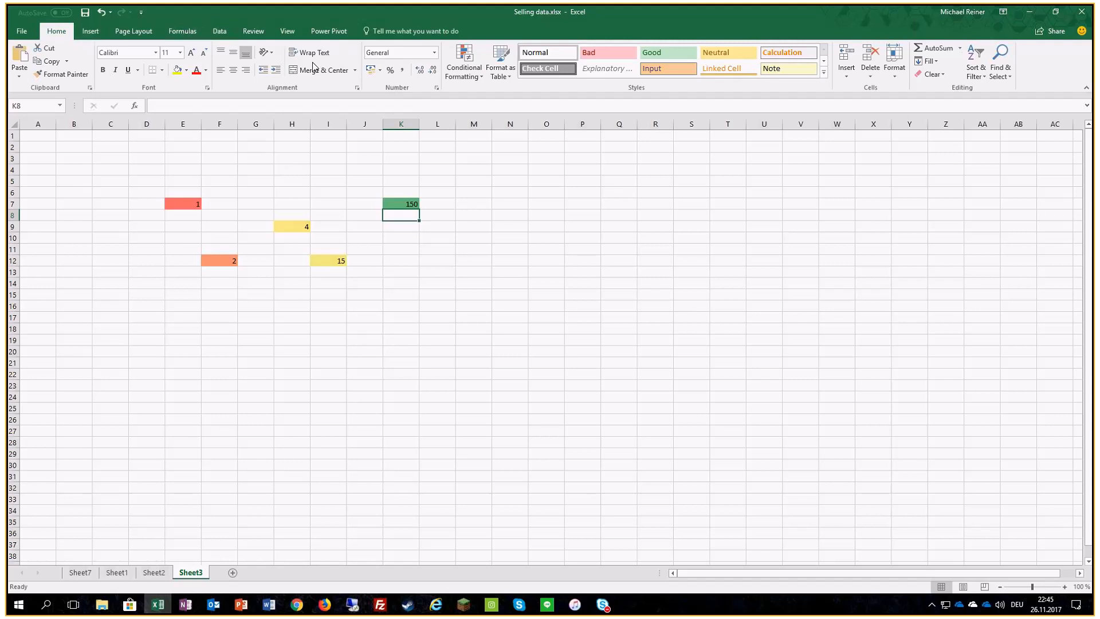
left_click(471, 76)
mouse_move(507, 227)
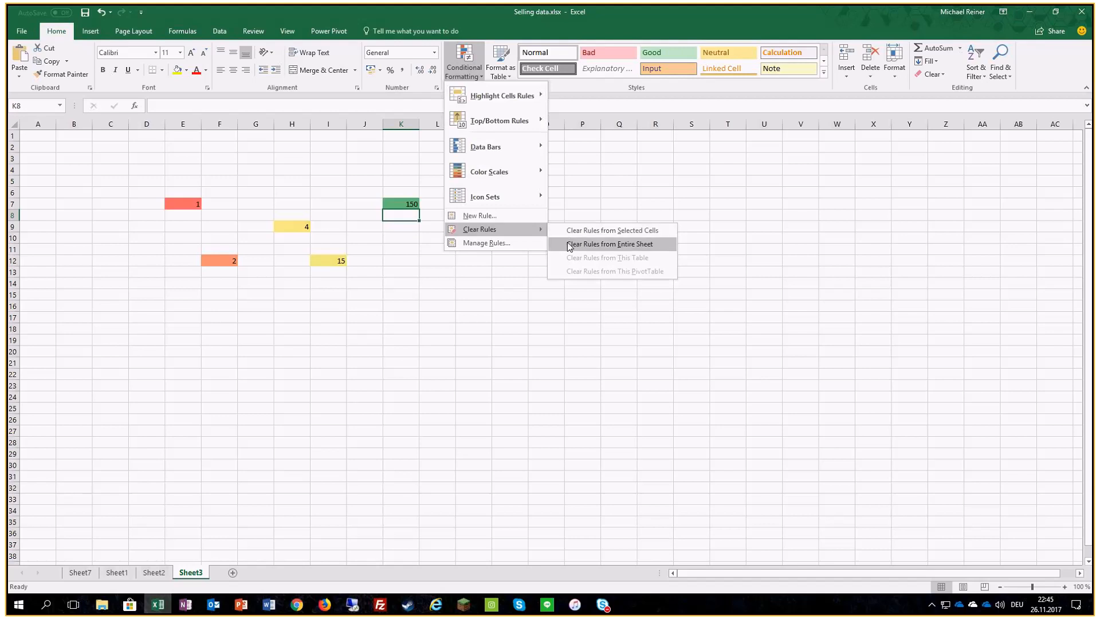
left_click(457, 294)
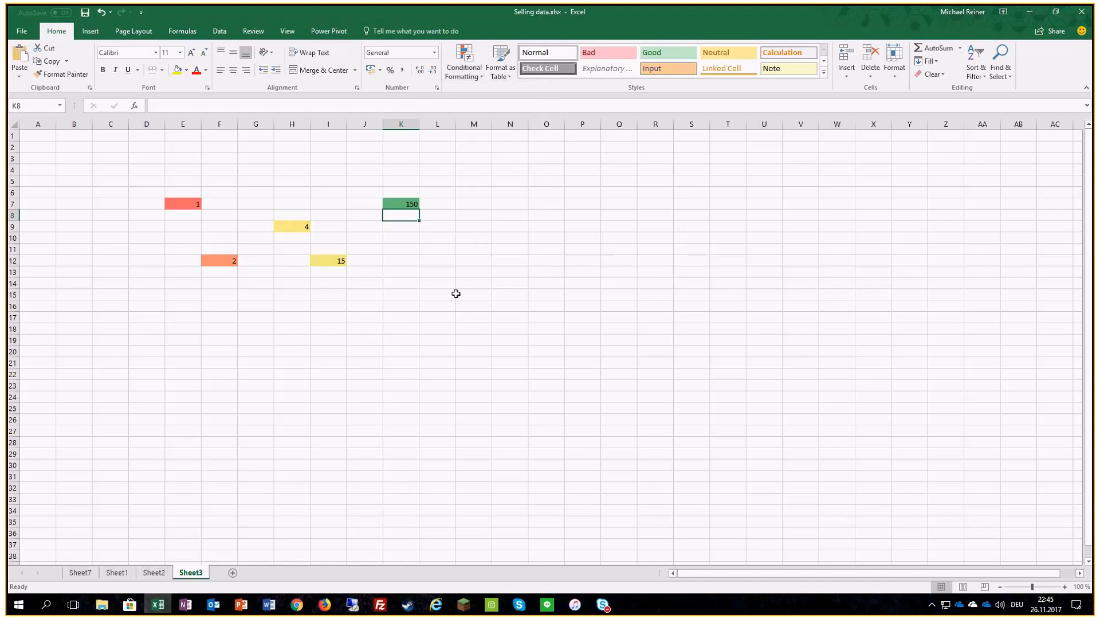
Step: Use Go To Special to select all cells with conditional formats on Sheet3, limited to the Same formatting as the active cell
left_click(1005, 78)
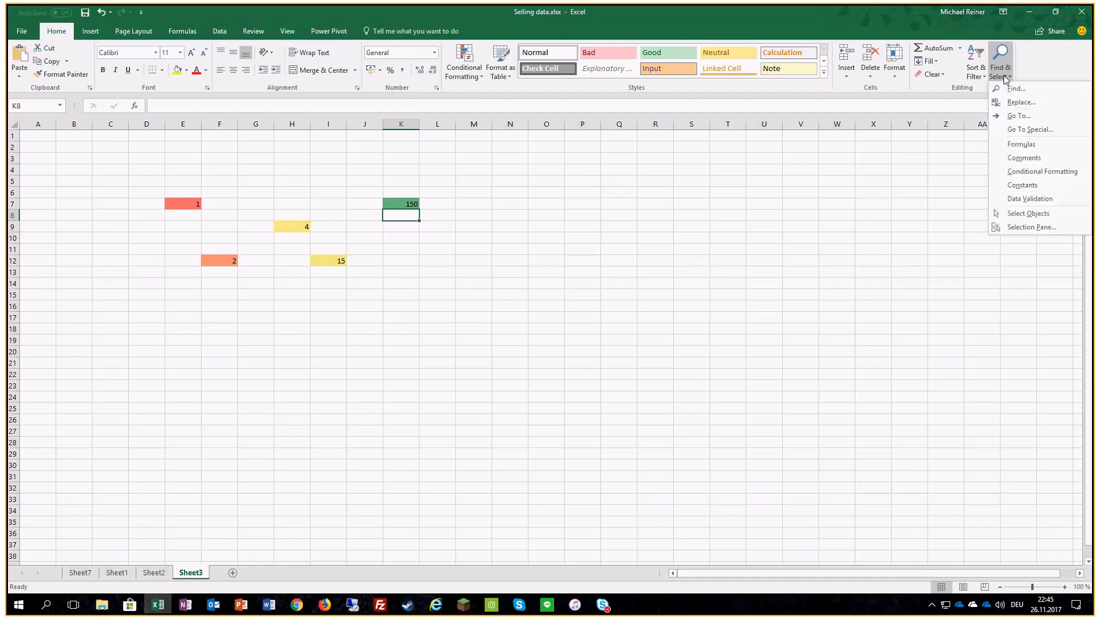
left_click(1016, 119)
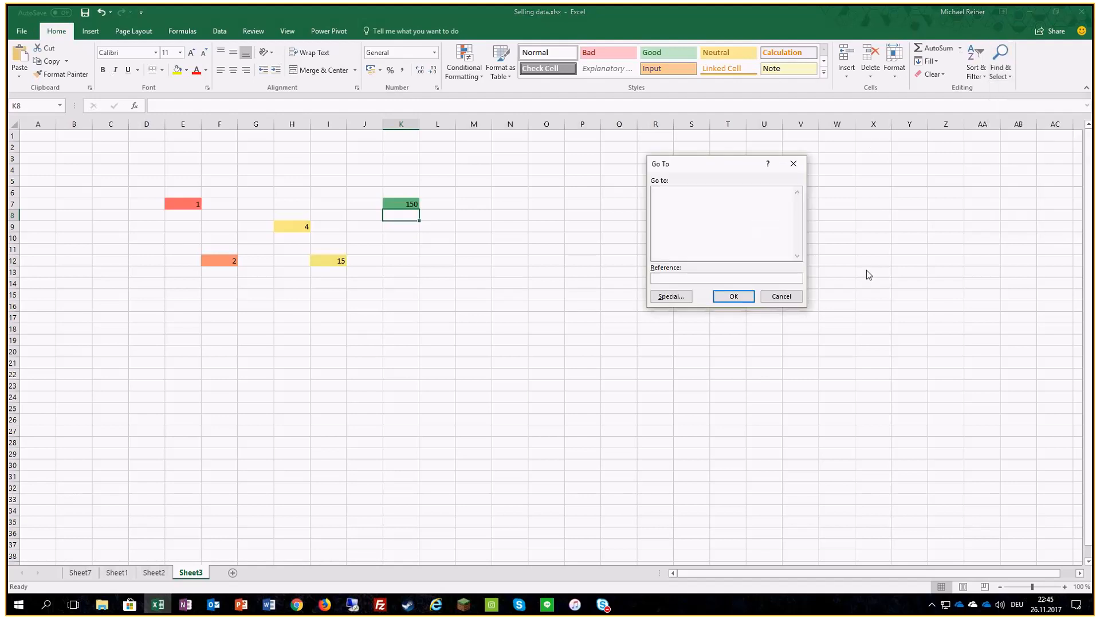
left_click(676, 298)
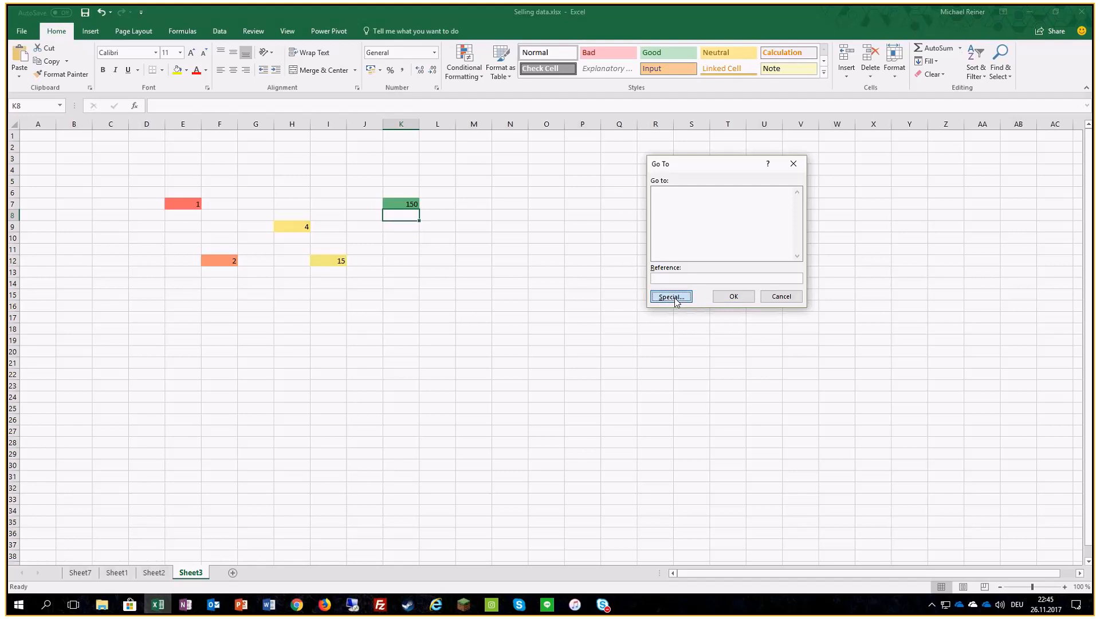
left_click(747, 264)
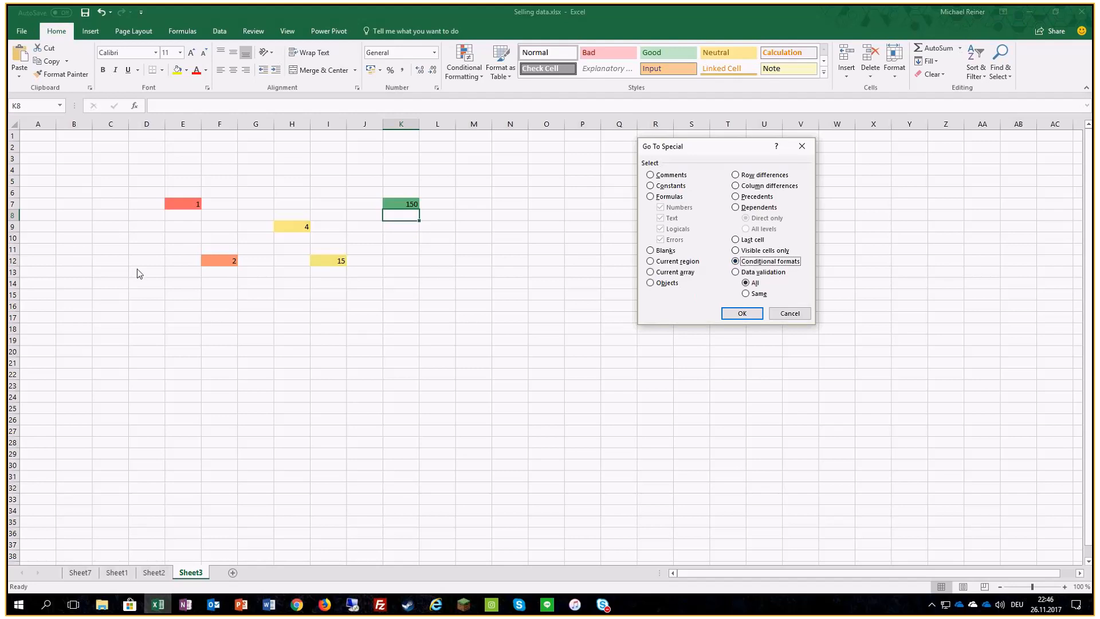
left_click(750, 295)
left_click(742, 313)
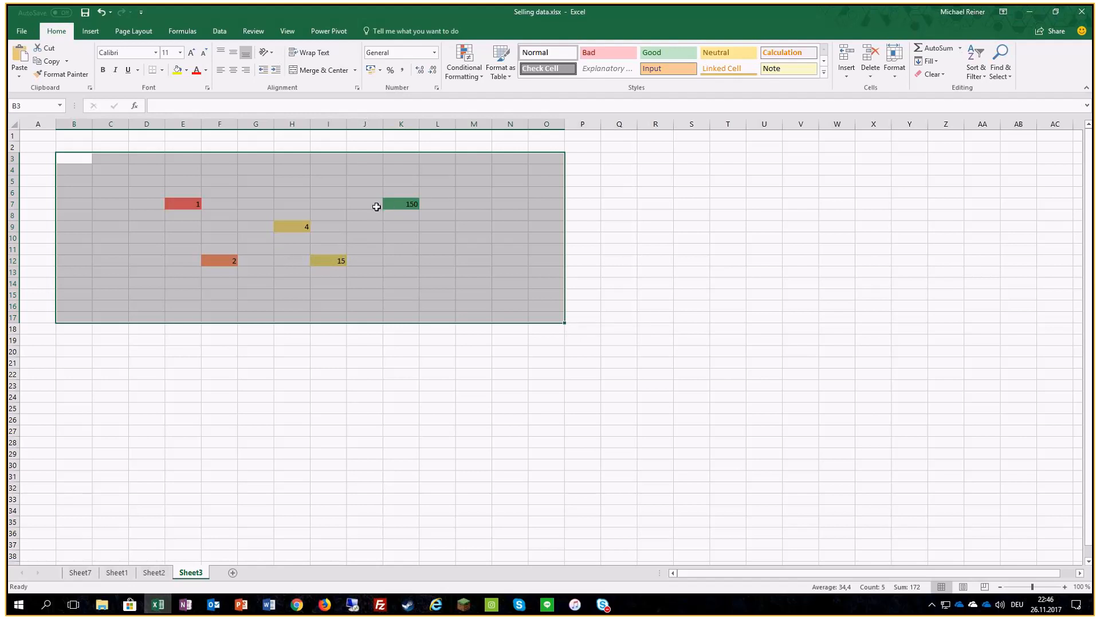
Step: Clear the conditional formatting rules from the selected cells B3:O17 and deselect the range
left_click(464, 61)
mouse_move(491, 230)
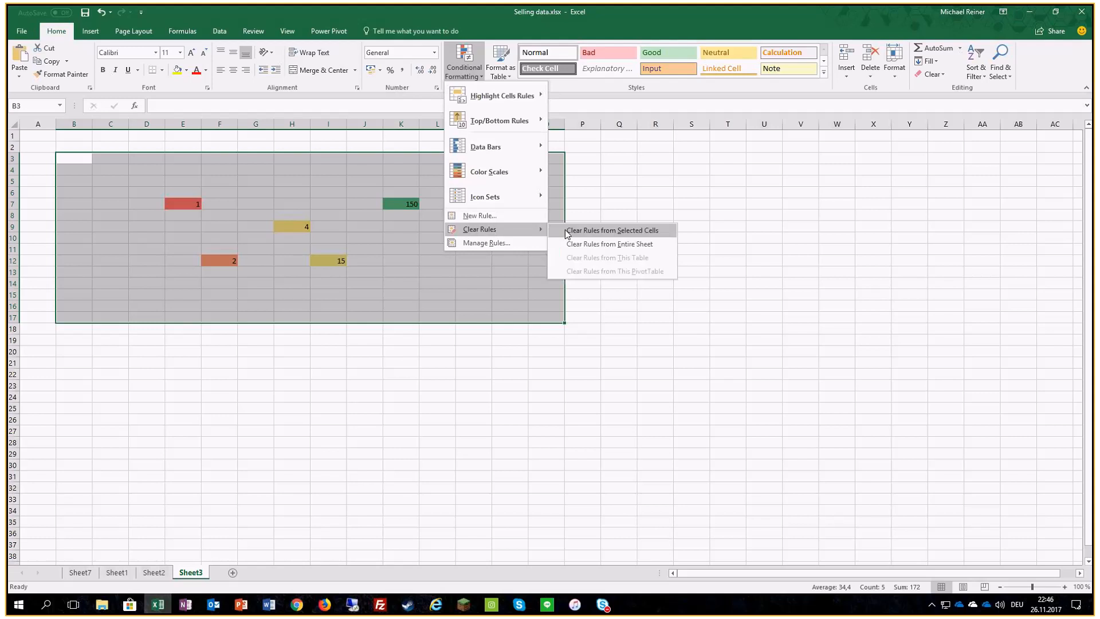
left_click(566, 230)
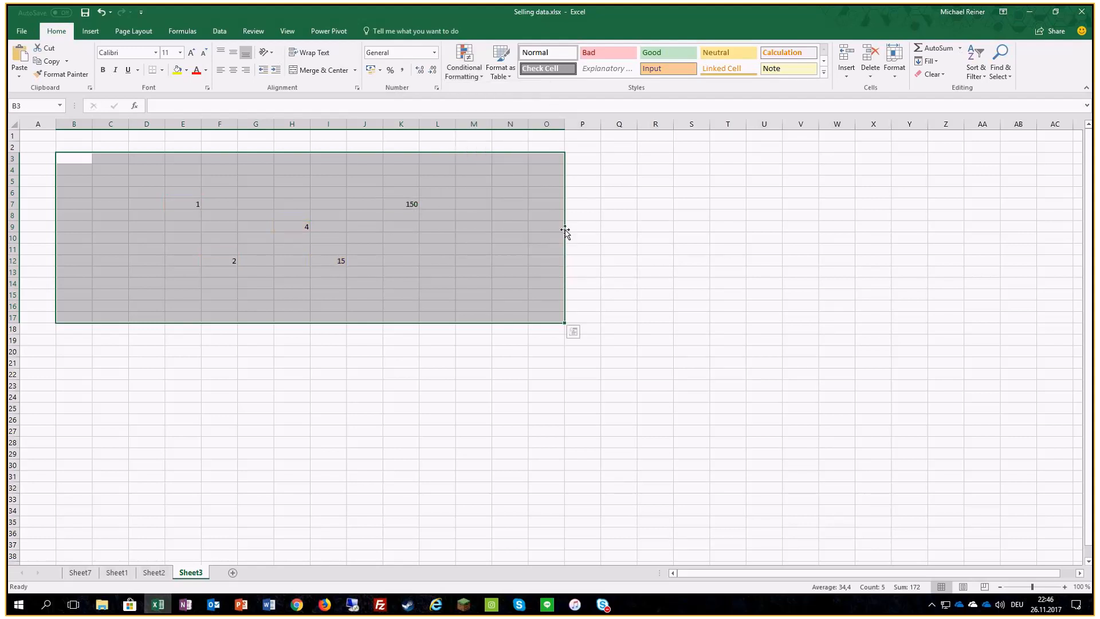
left_click(454, 273)
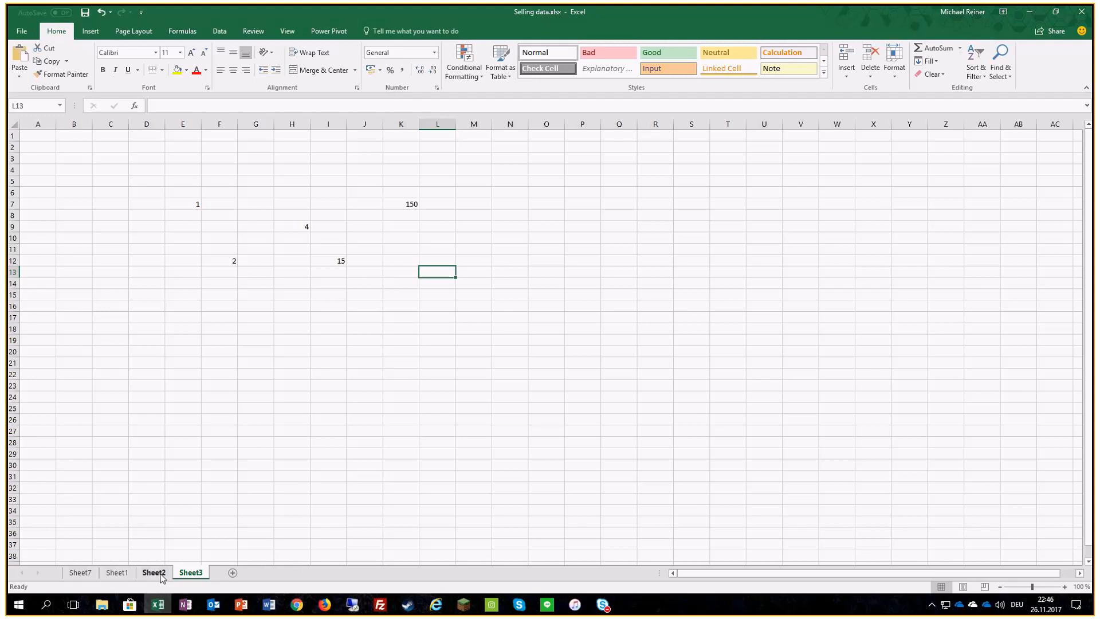
left_click(116, 572)
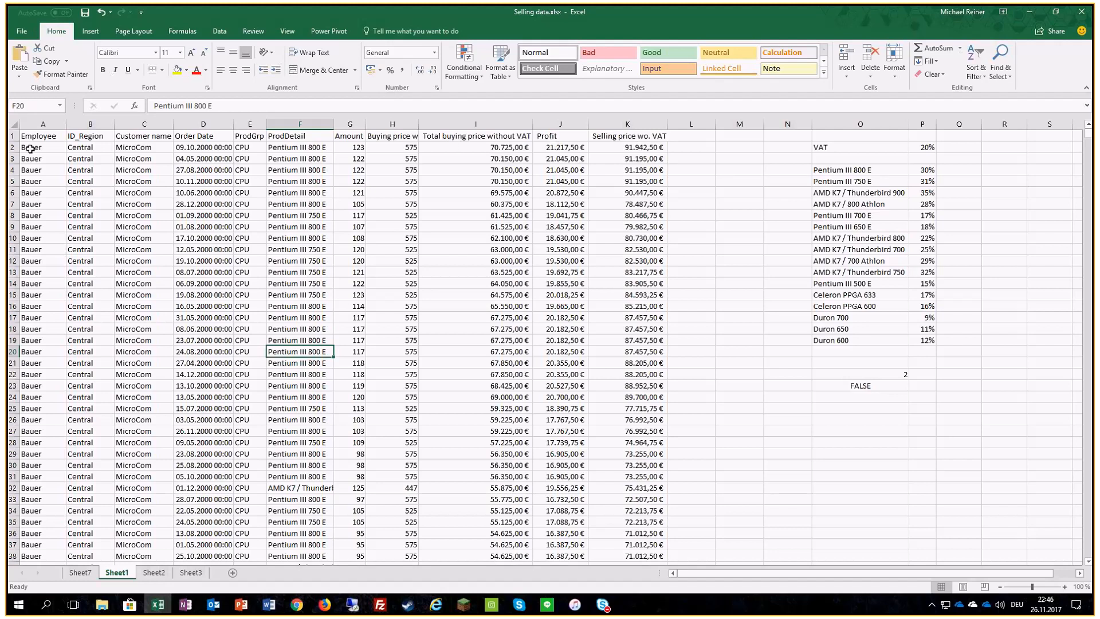
left_click(184, 574)
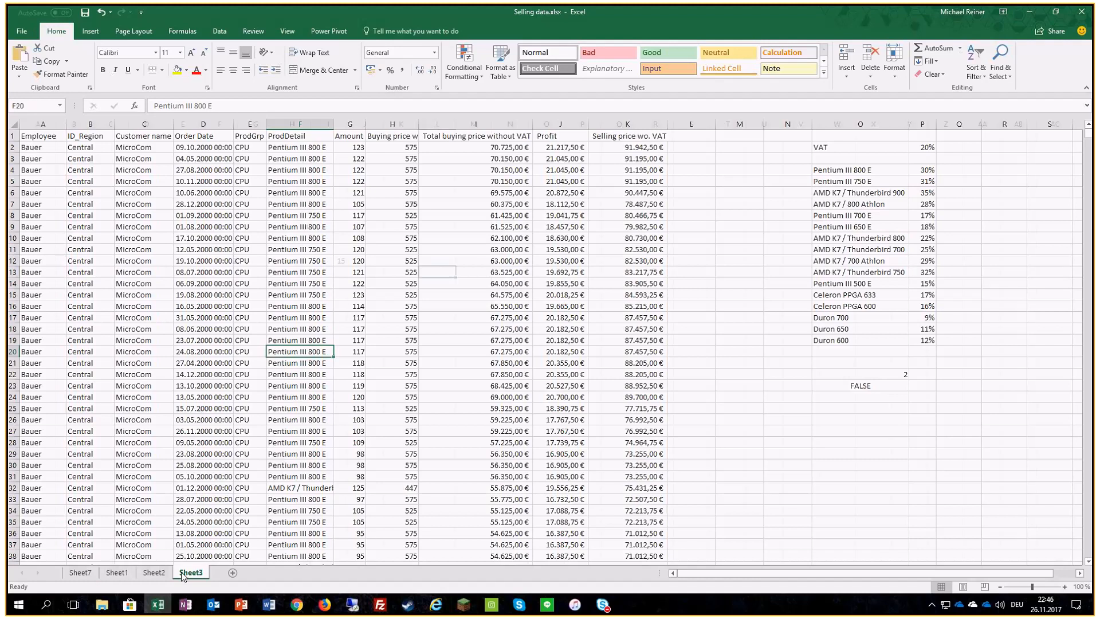
left_click(156, 574)
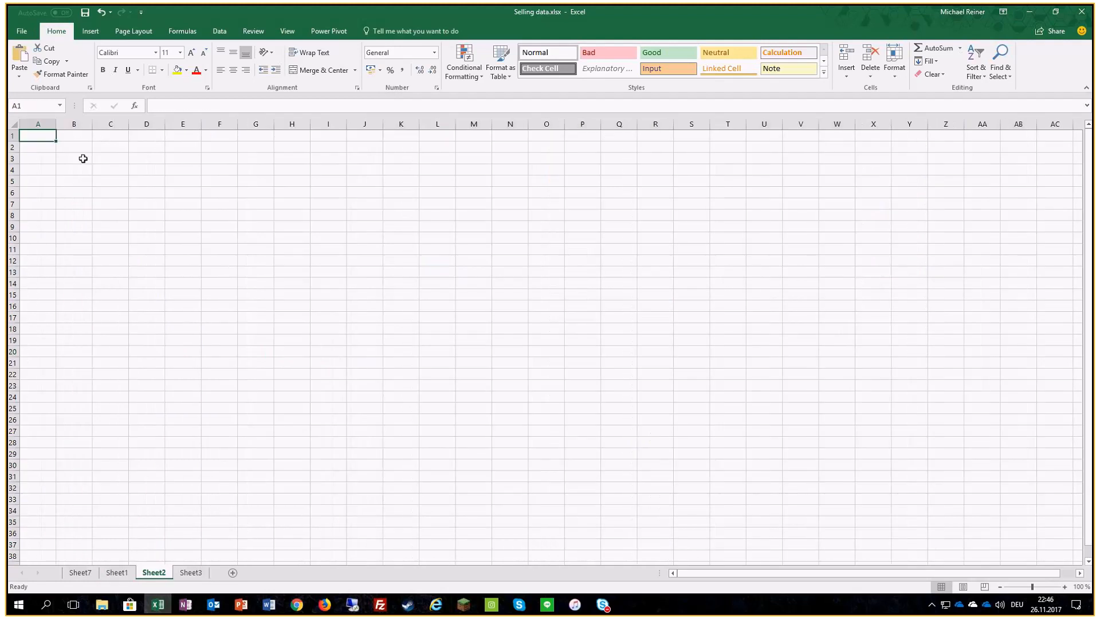
left_click_drag(66, 150, 633, 403)
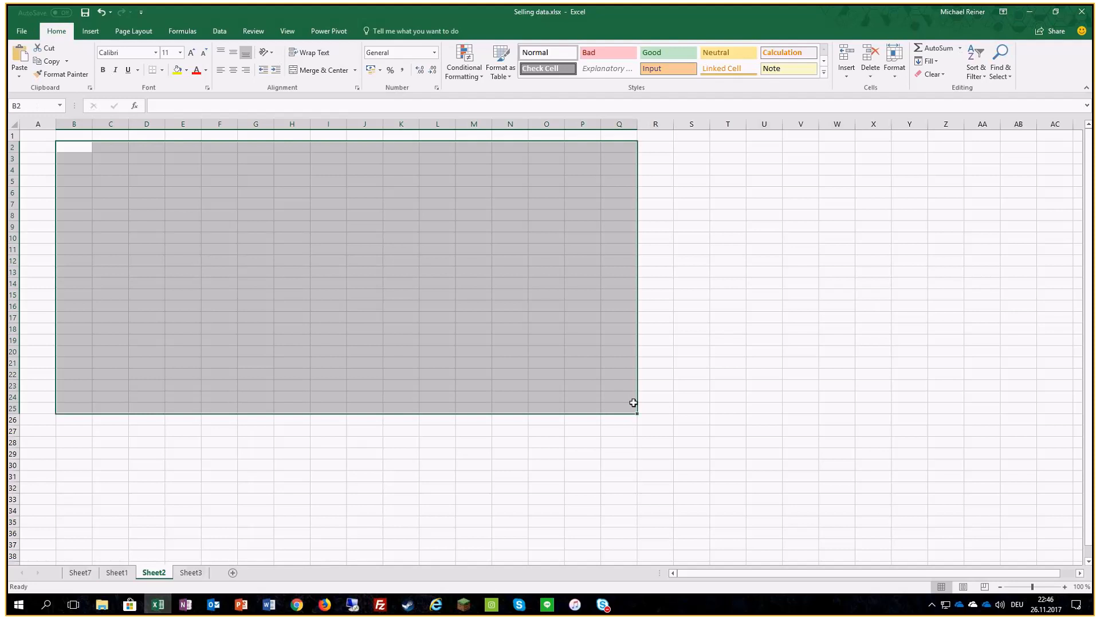
left_click_drag(76, 144, 651, 145)
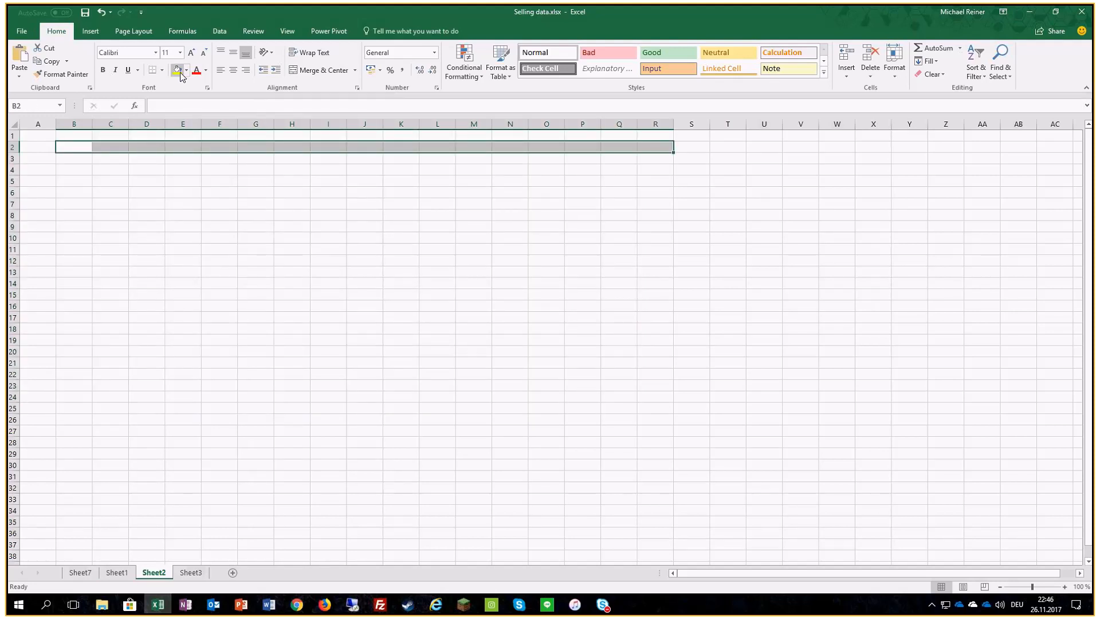
left_click(334, 192)
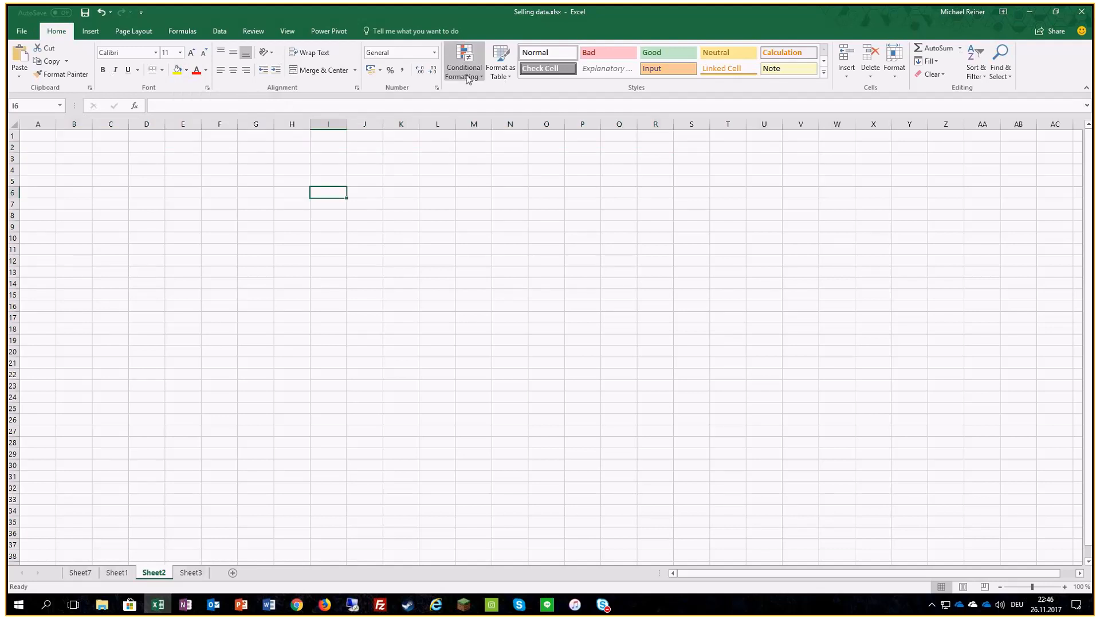
left_click(508, 74)
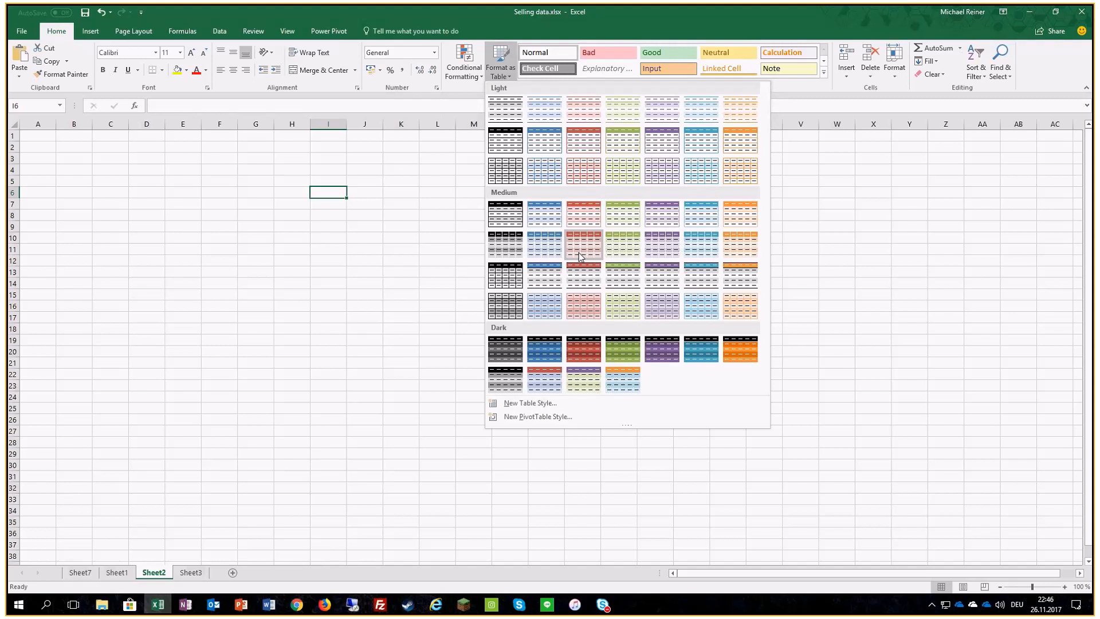
left_click(311, 225)
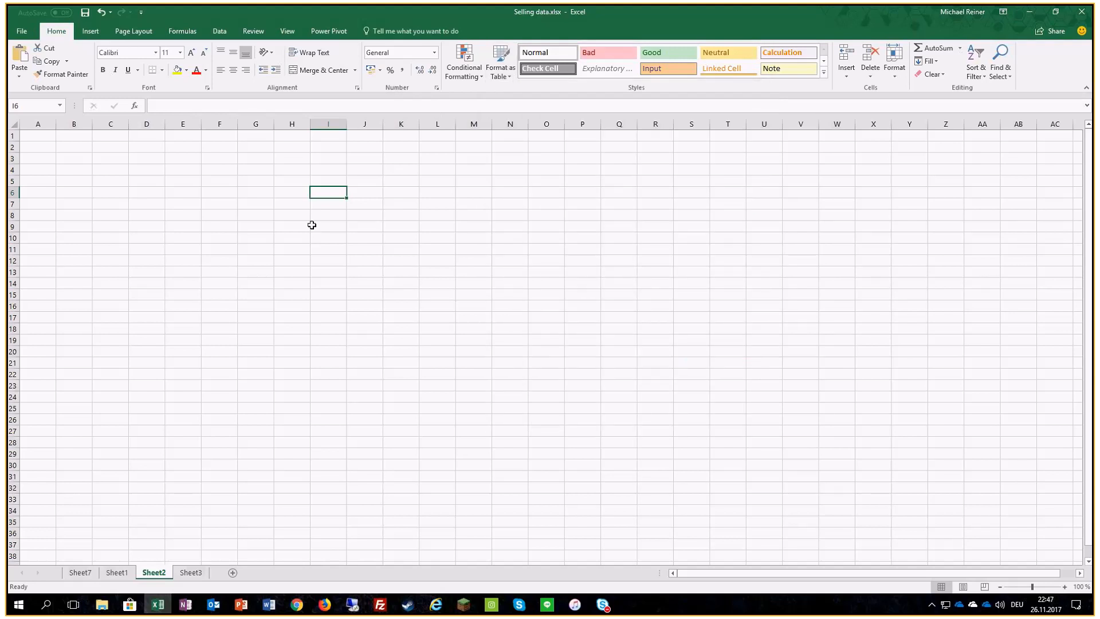
left_click(191, 572)
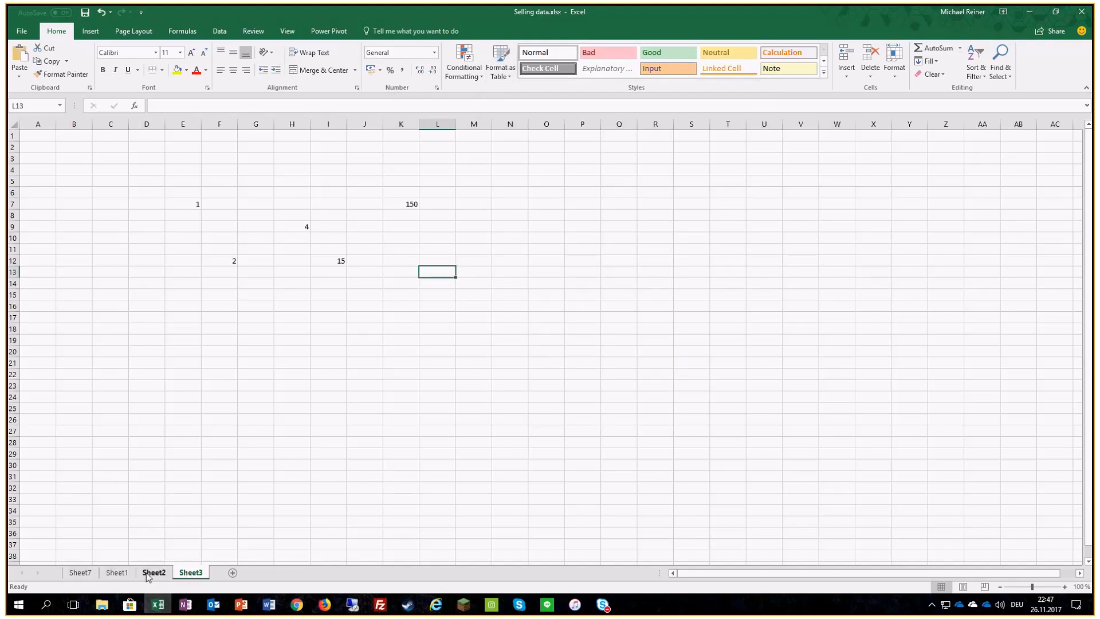
Step: Add a Greater Than rule to K2 on Sheet1, comparing it with =$I$2 and using Green Fill with Dark Green Text
left_click(117, 572)
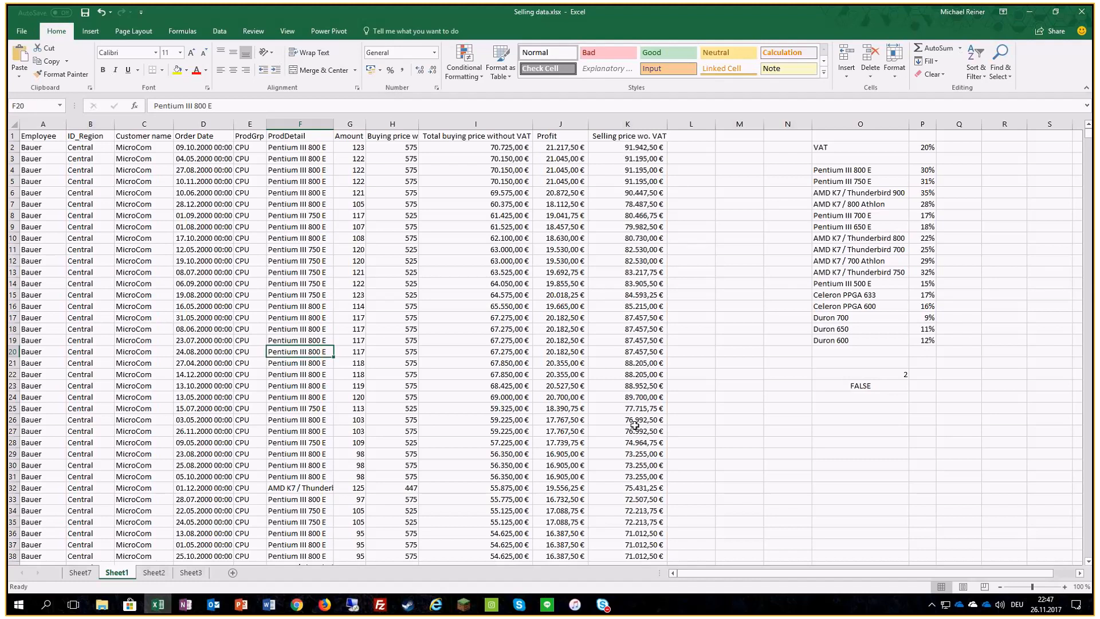
left_click(622, 147)
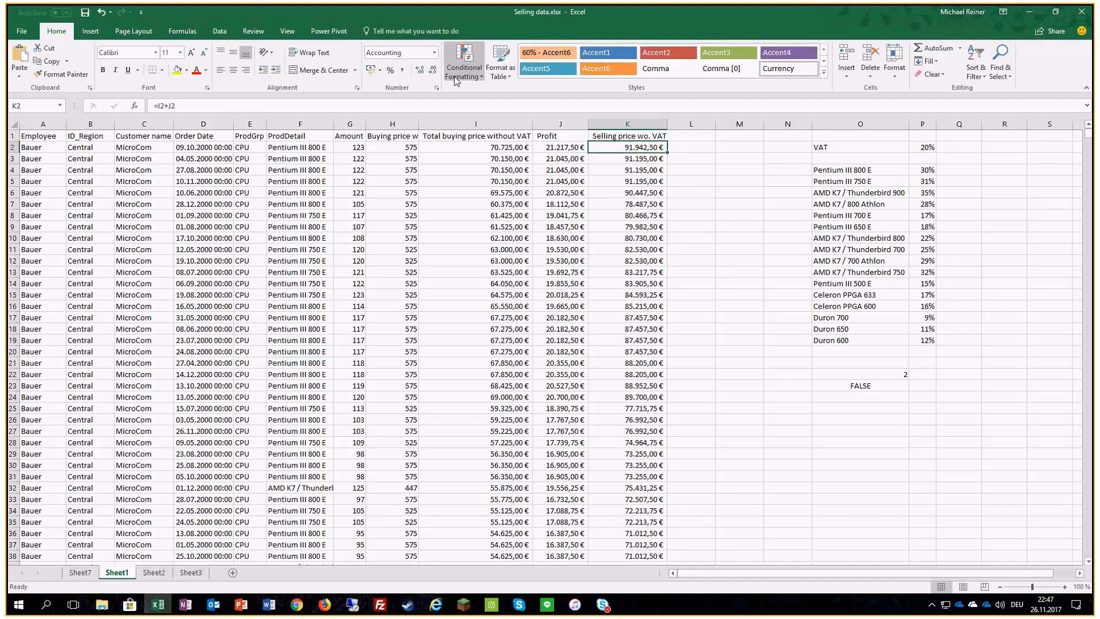
left_click(456, 81)
mouse_move(501, 96)
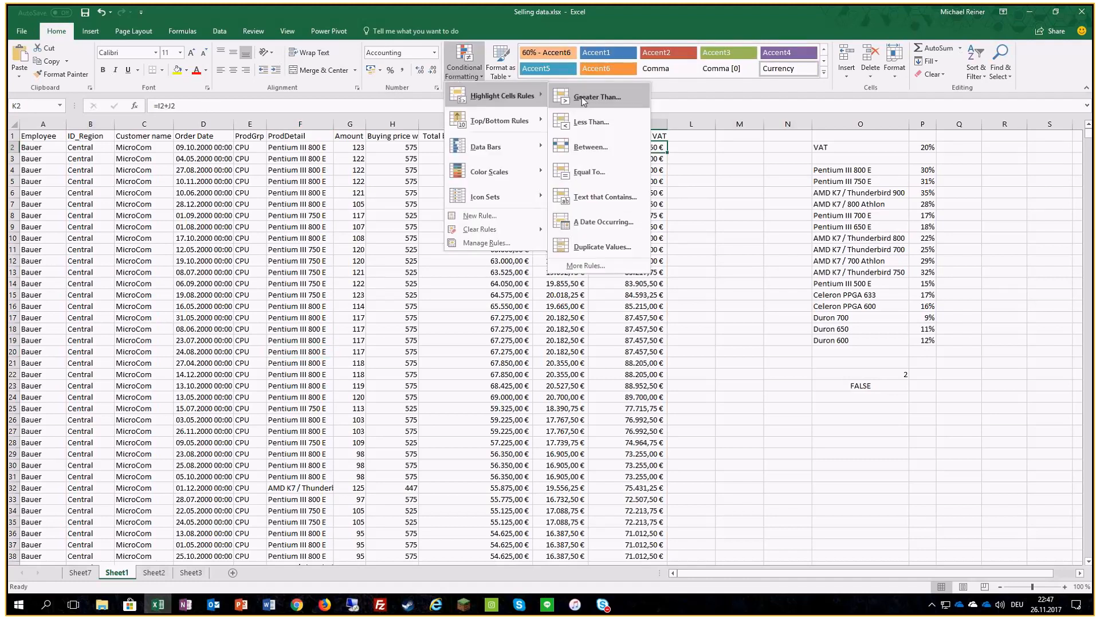
left_click(582, 98)
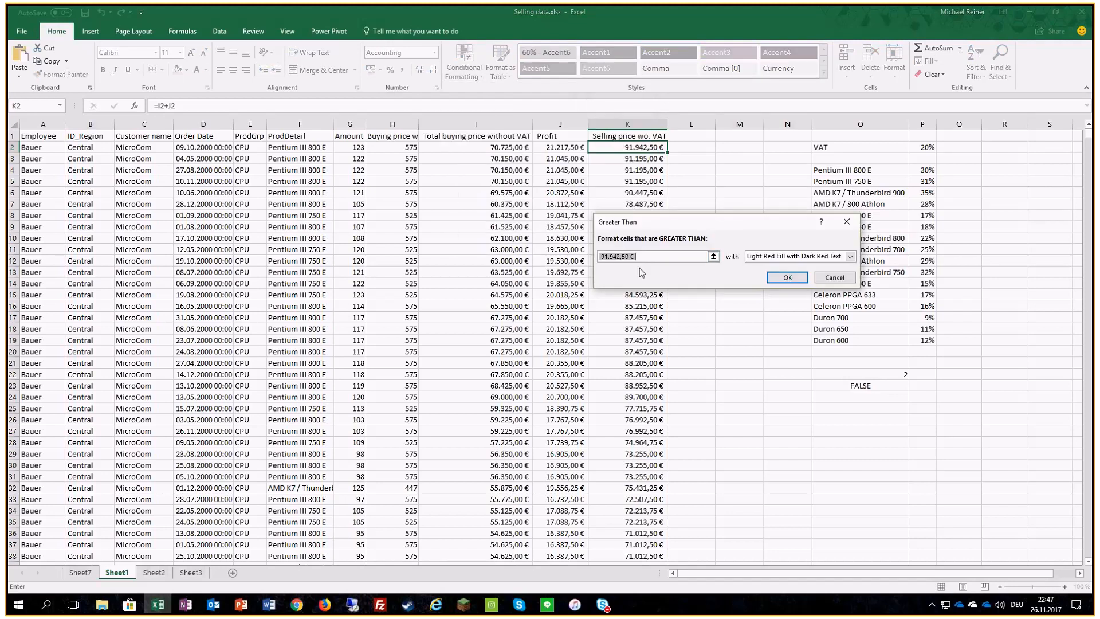
left_click(481, 147)
left_click(768, 257)
left_click(766, 281)
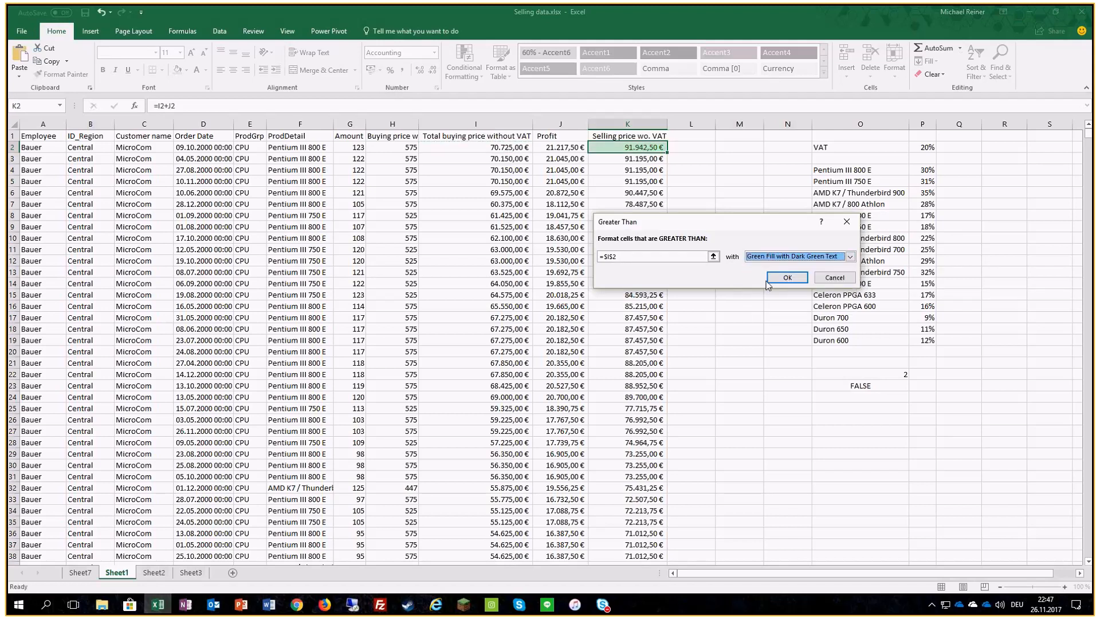
left_click(789, 278)
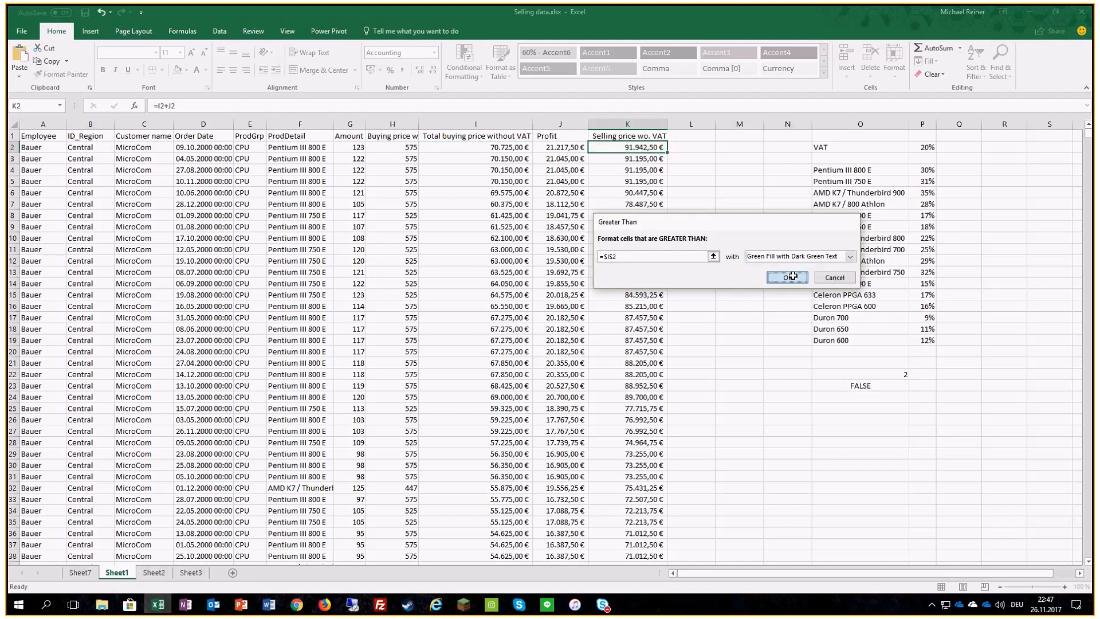
Step: Fill K2 with its conditional formatting down the whole Selling price column and check the highlighting in the lower rows
double_click(669, 154)
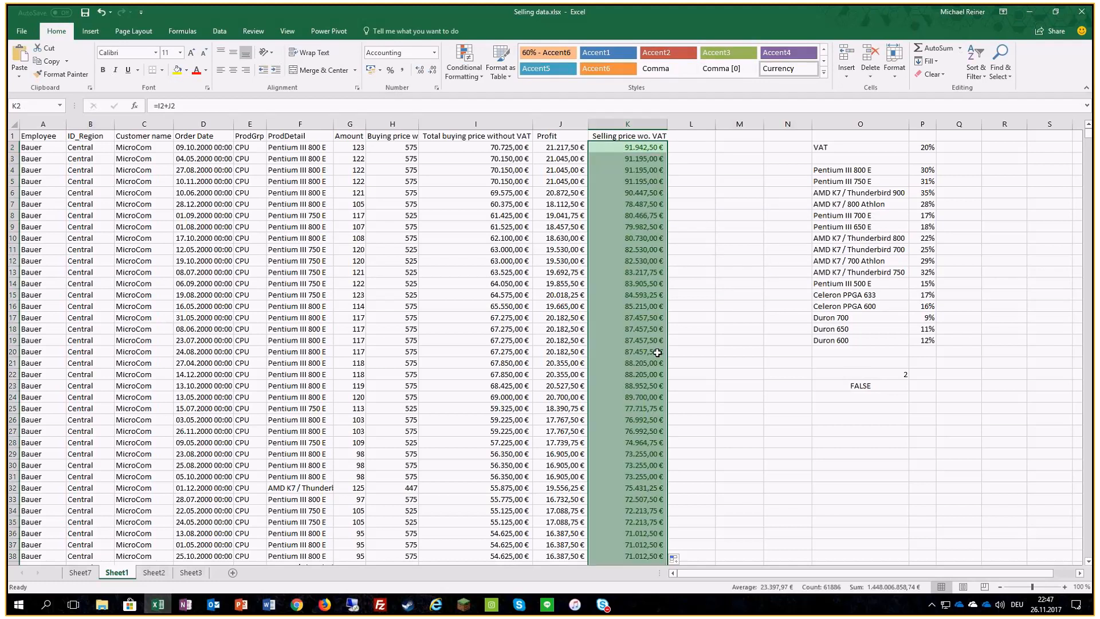
scroll(652, 351, "down", 9)
scroll(653, 351, "down", 8)
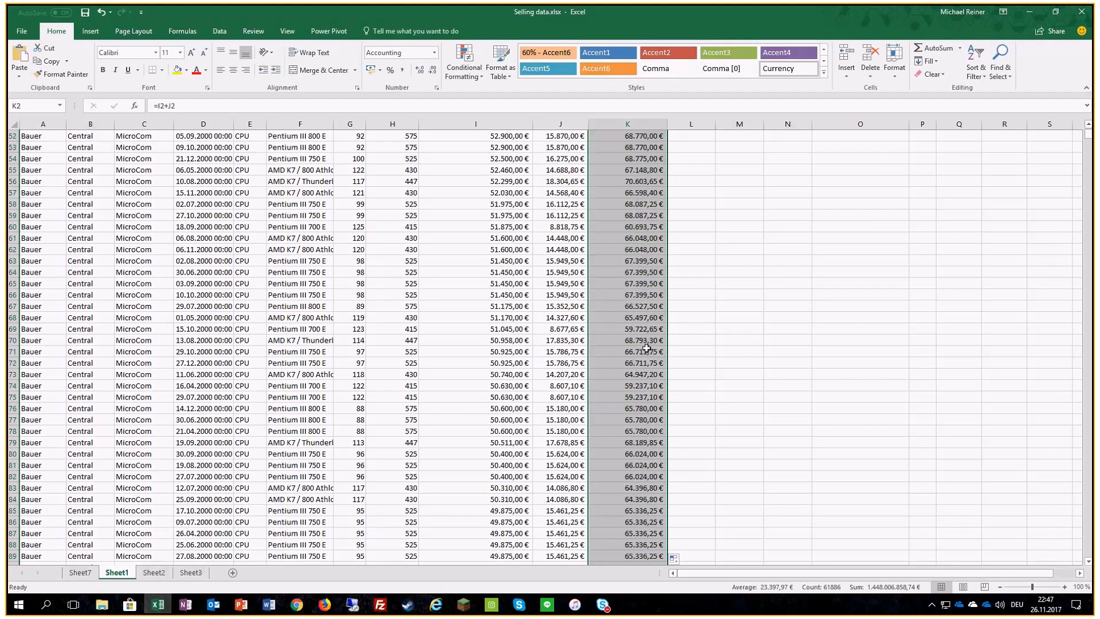
left_click(647, 349)
scroll(647, 310, "up", 7)
scroll(646, 301, "up", 6)
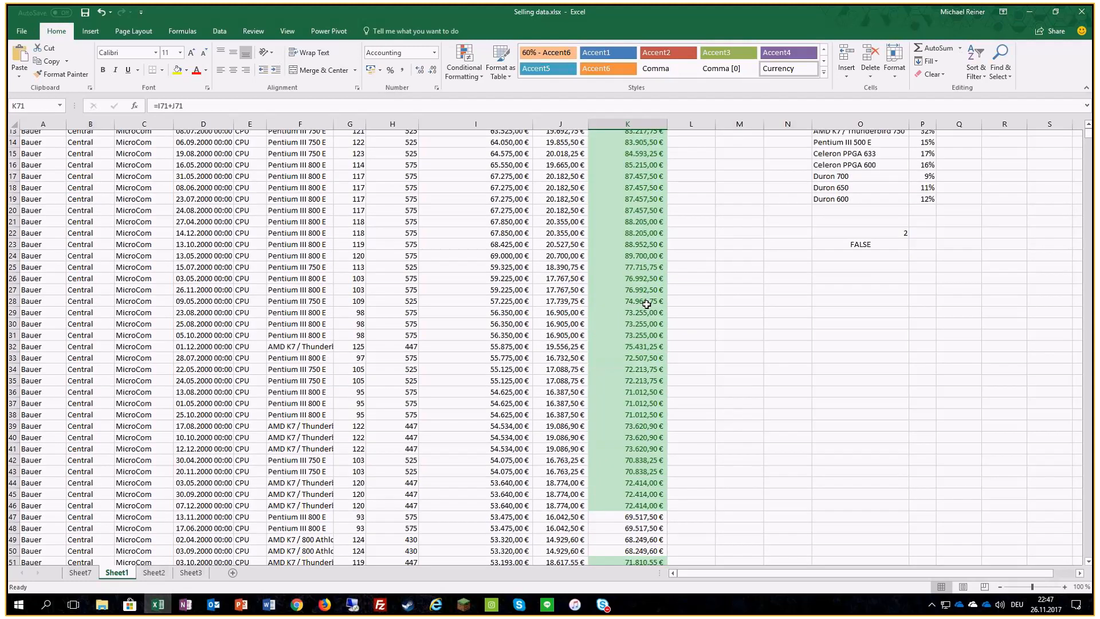
scroll(646, 304, "up", 4)
Step: Edit the Greater Than rule on the Selling price column so that it compares each value with =$I2
left_click(633, 145)
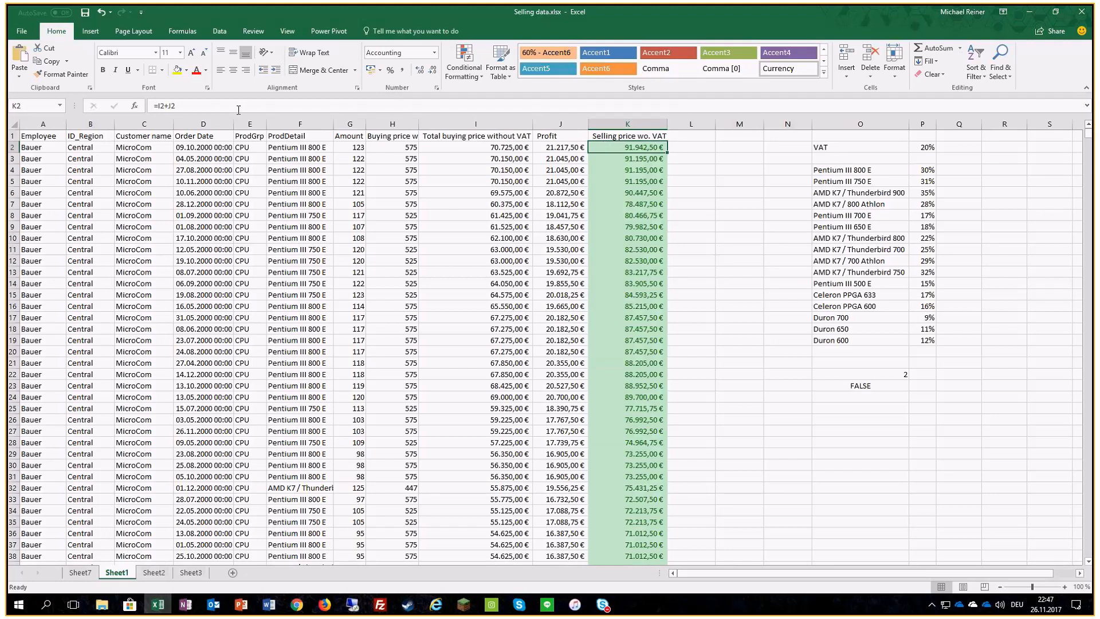
left_click(464, 63)
left_click(482, 238)
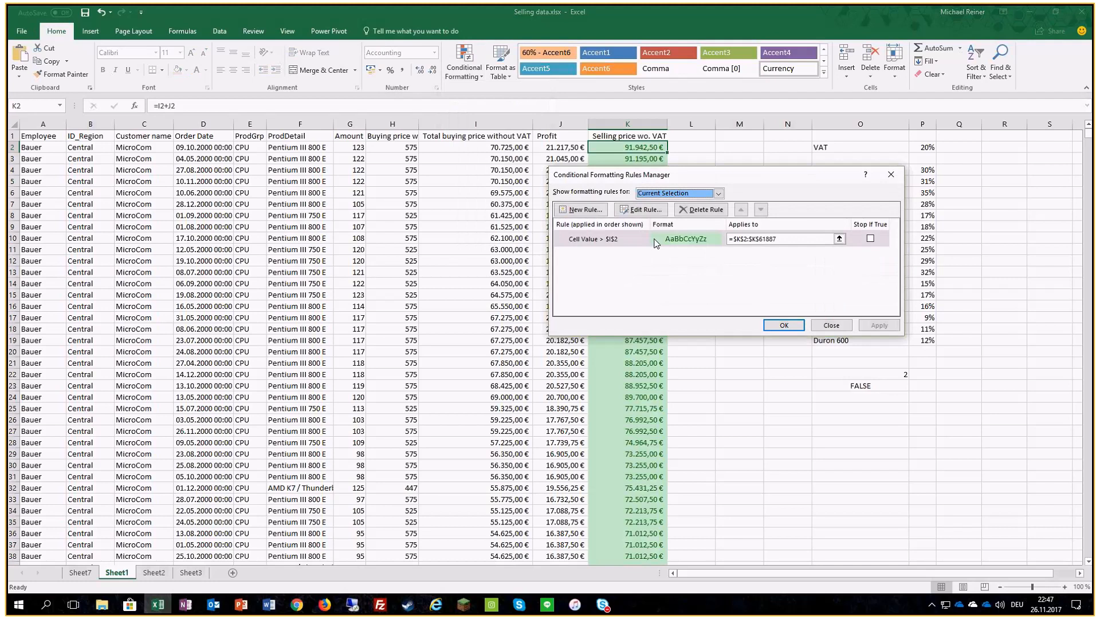
left_click(657, 242)
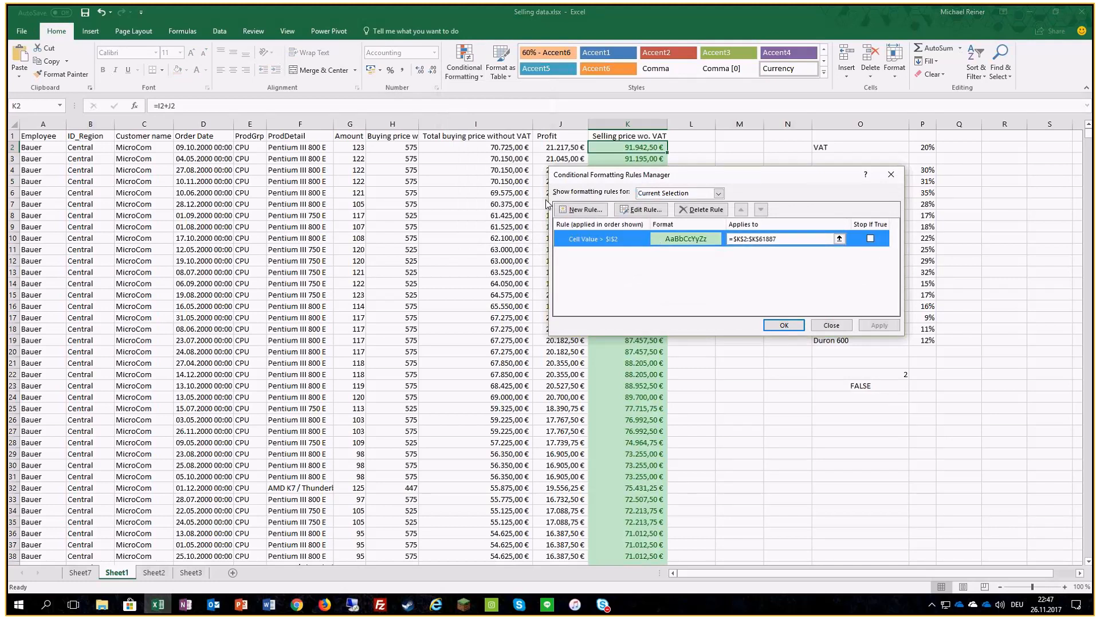
left_click(640, 209)
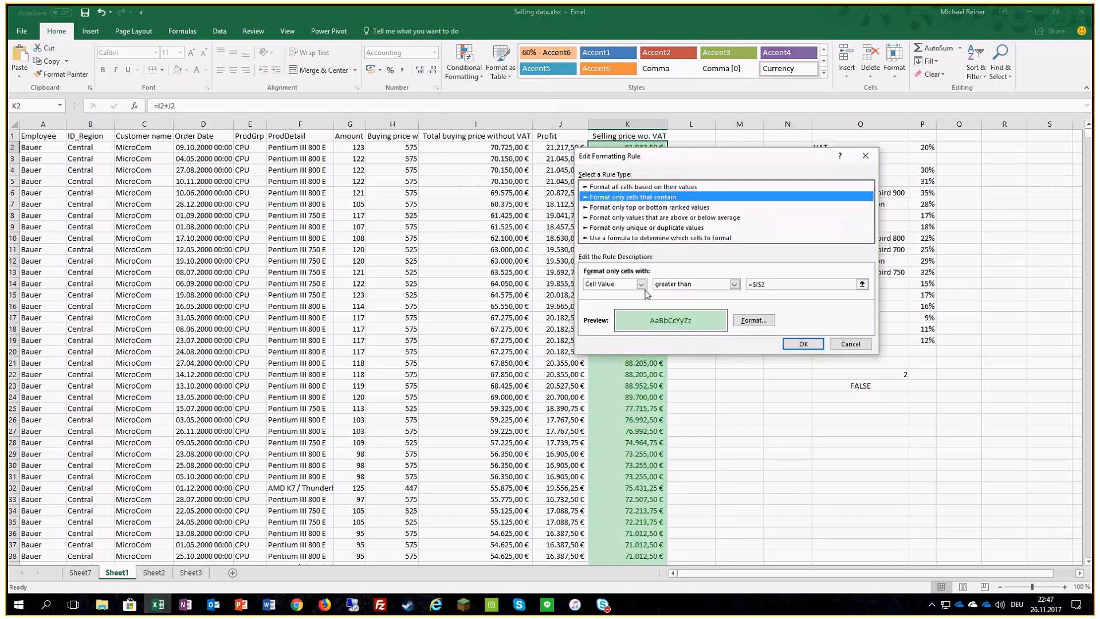
left_click(757, 285)
key("Delete")
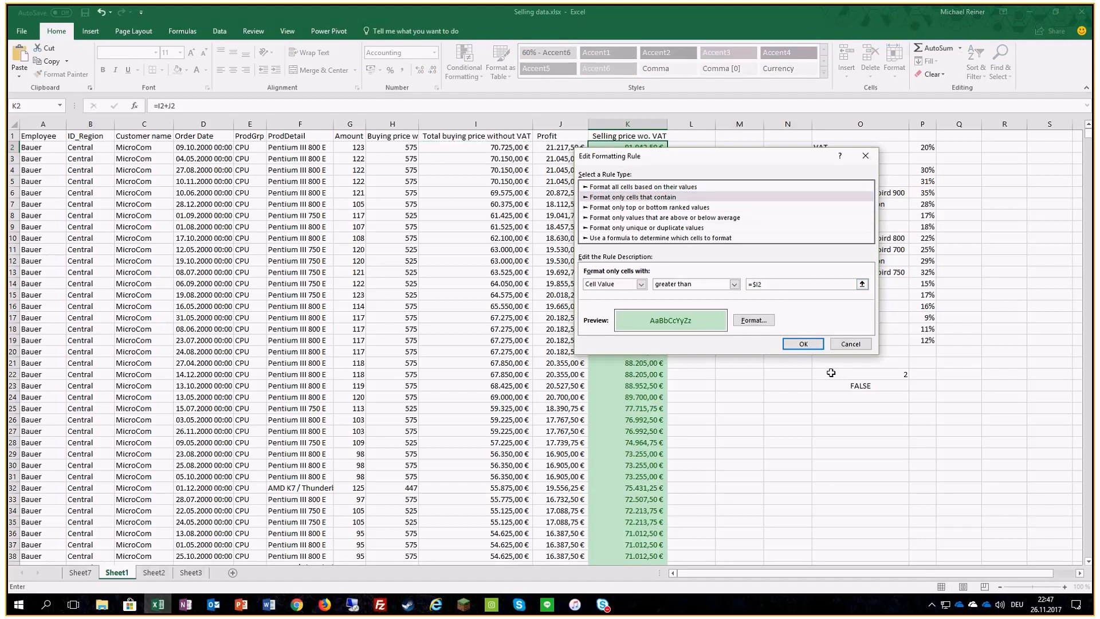
left_click(803, 345)
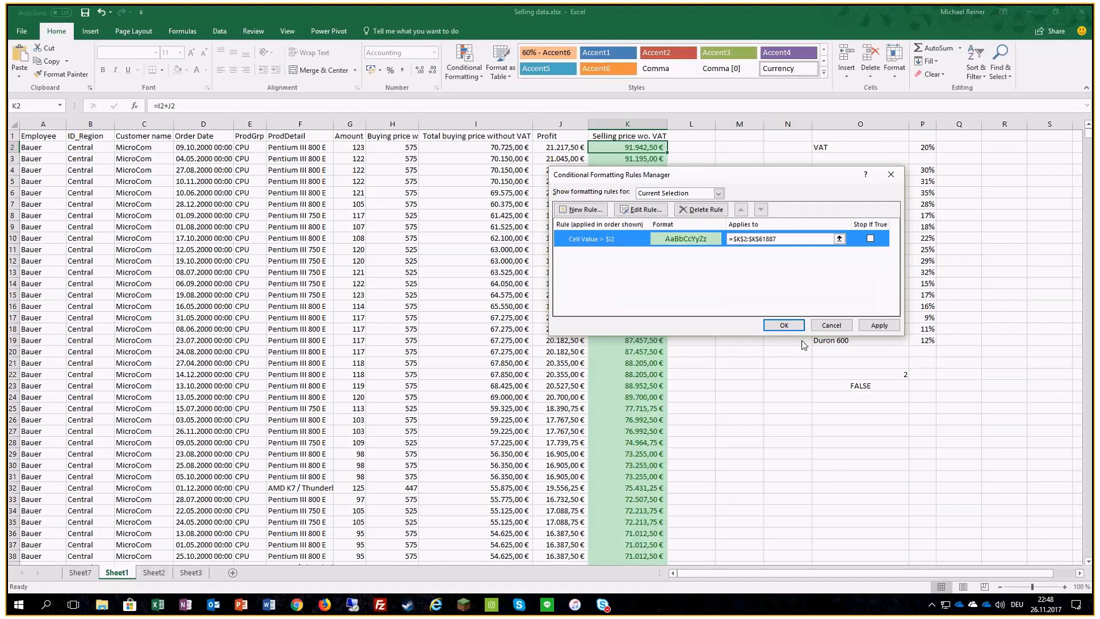
left_click(784, 322)
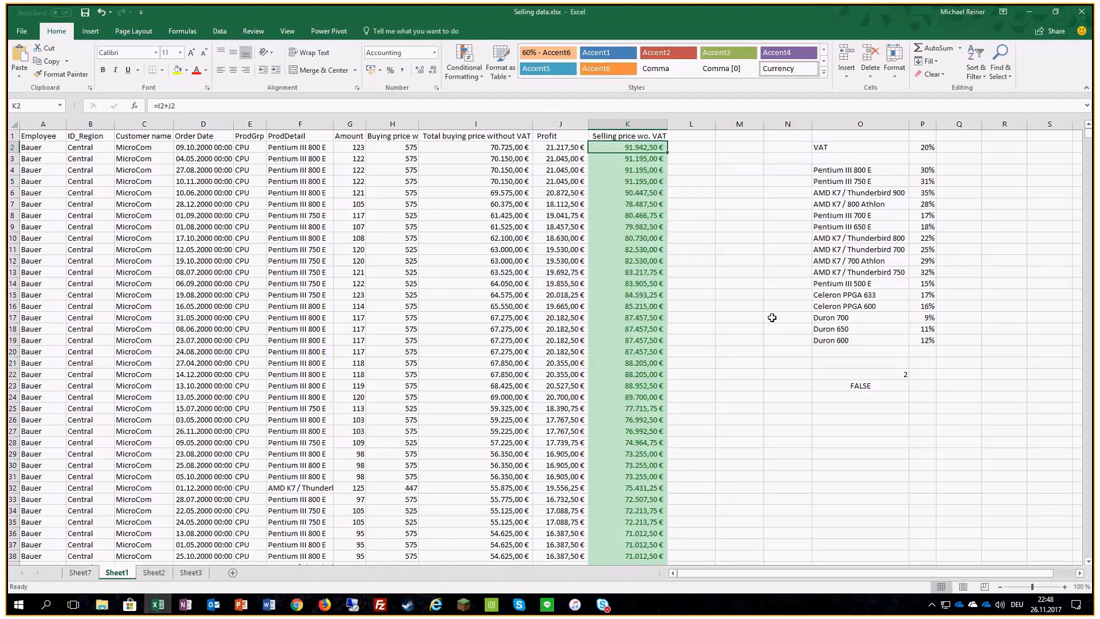
Step: Fill K2 down the whole Selling price column and check the green highlighting through the lower rows
double_click(668, 153)
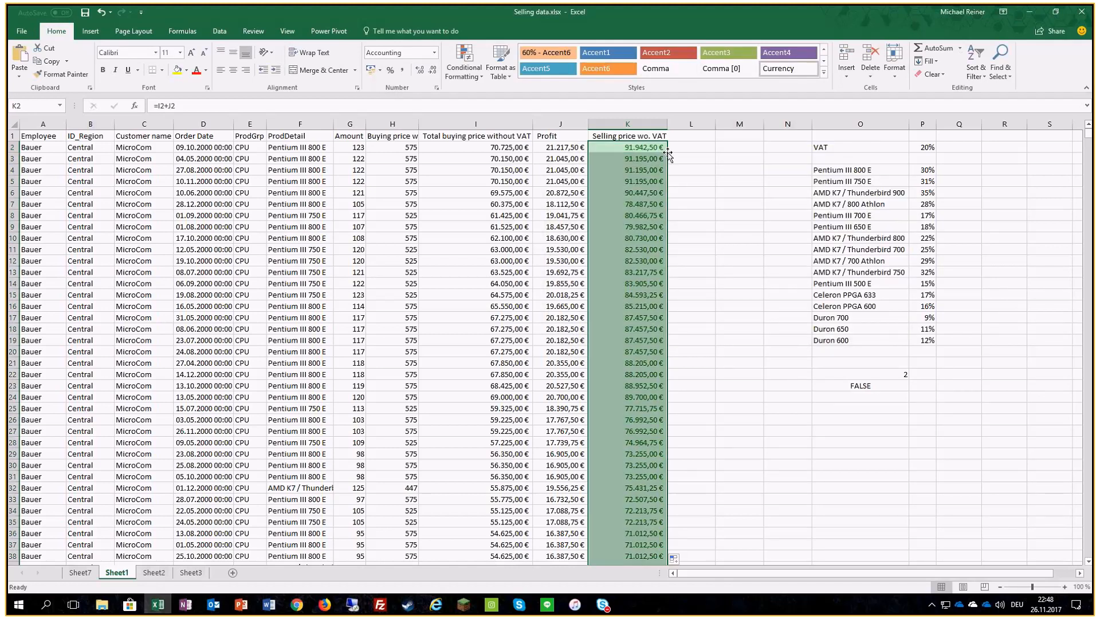
scroll(669, 272, "down", 5)
scroll(668, 271, "down", 19)
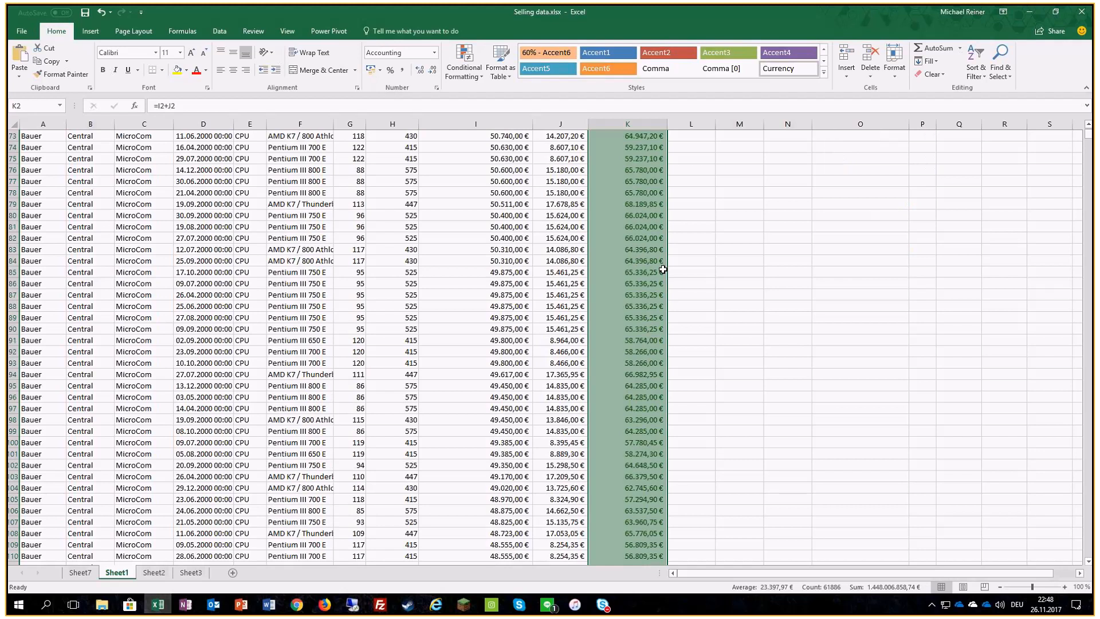
left_click(647, 342)
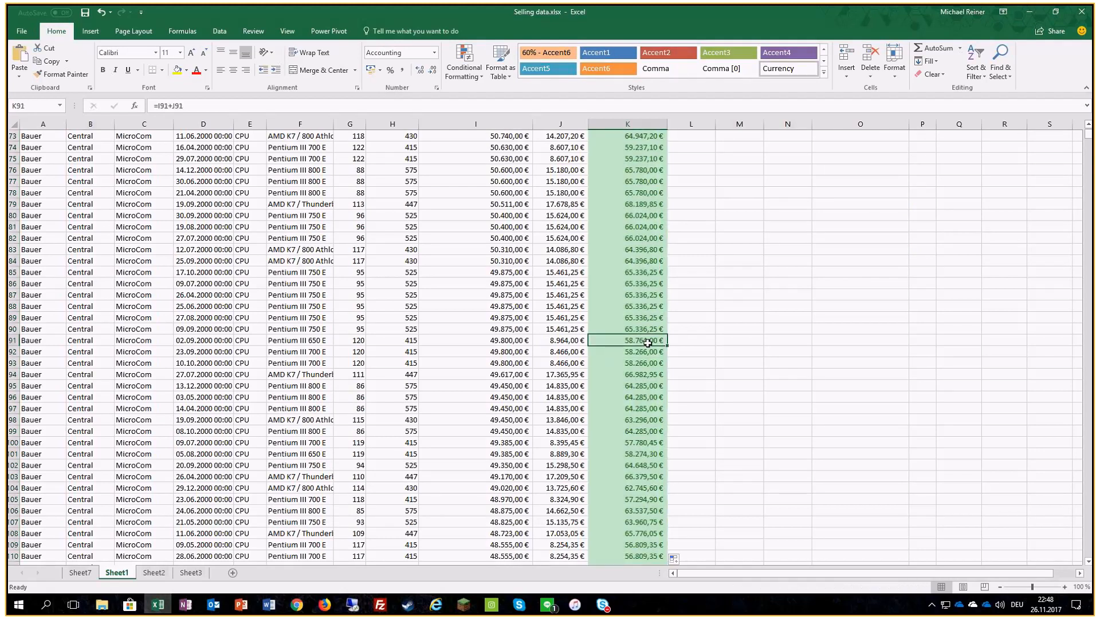
scroll(650, 347, "up", 9)
scroll(649, 346, "up", 15)
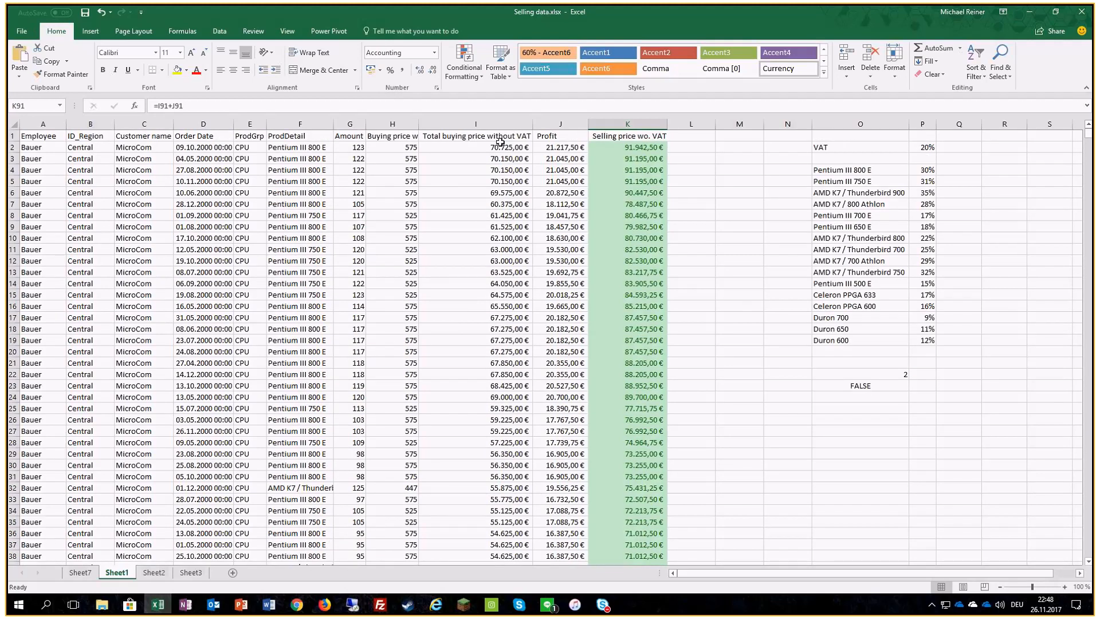
scroll(500, 143, "down", 10)
scroll(501, 146, "down", 20)
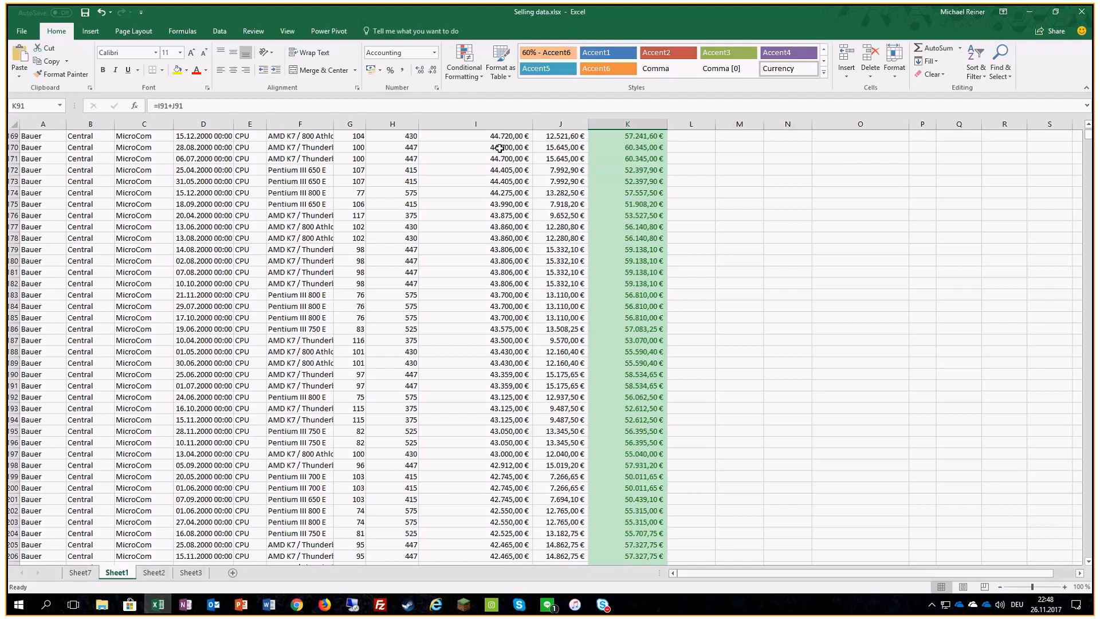
scroll(501, 148, "down", 20)
left_click_drag(1088, 136, 557, 175)
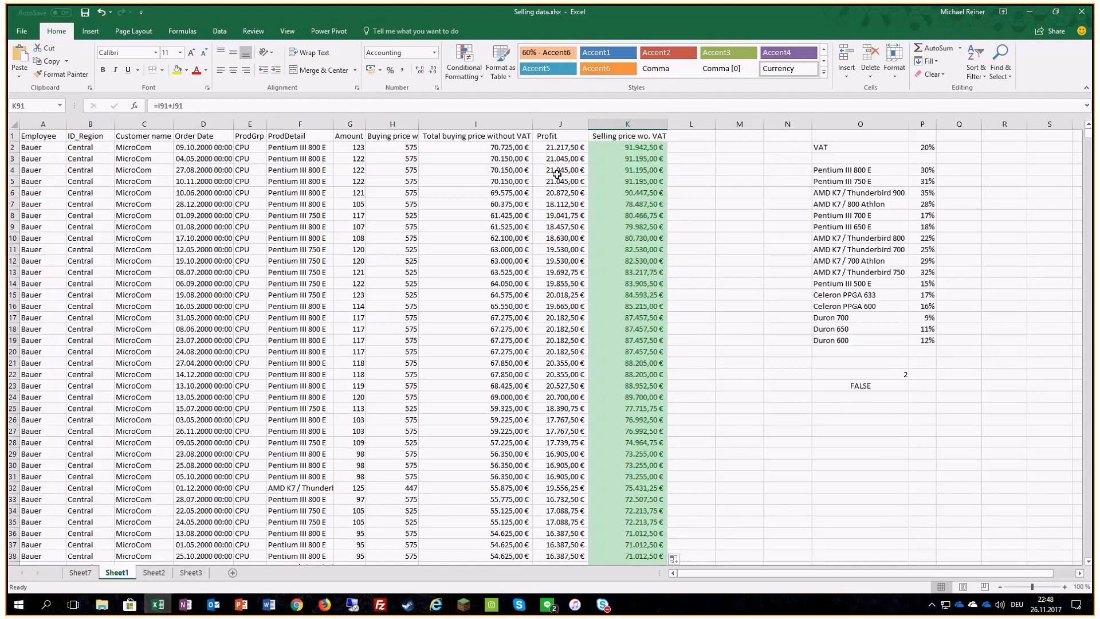
Step: Test the rule by changing the formula in K12 to =I12-J12, and undo that change
left_click(623, 261)
left_click(168, 106)
key("Delete")
type("-")
key("Return")
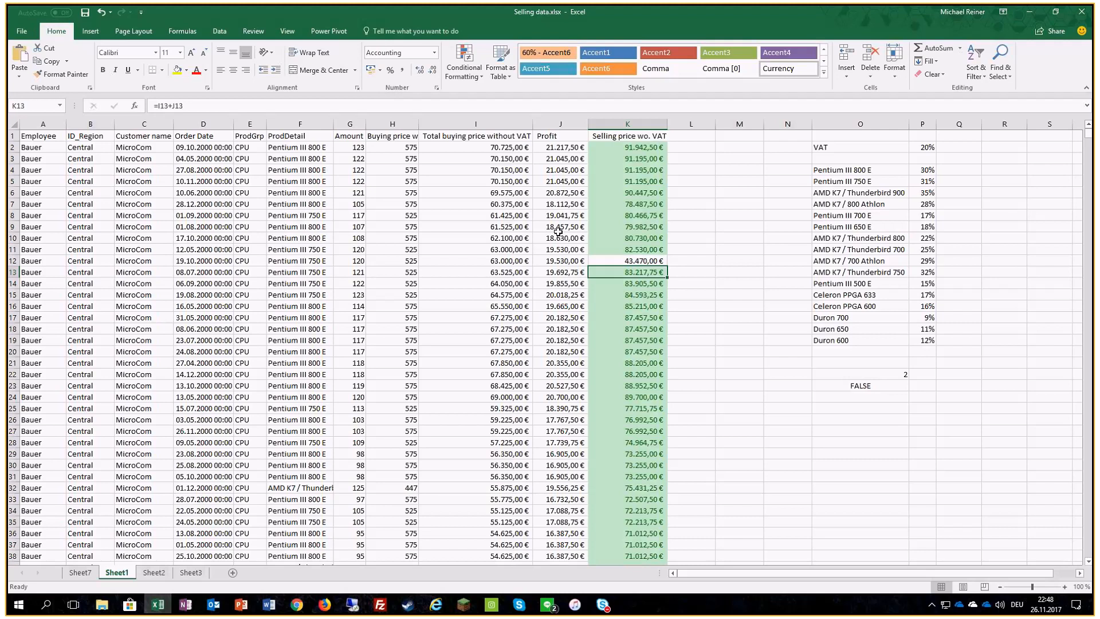
left_click(101, 12)
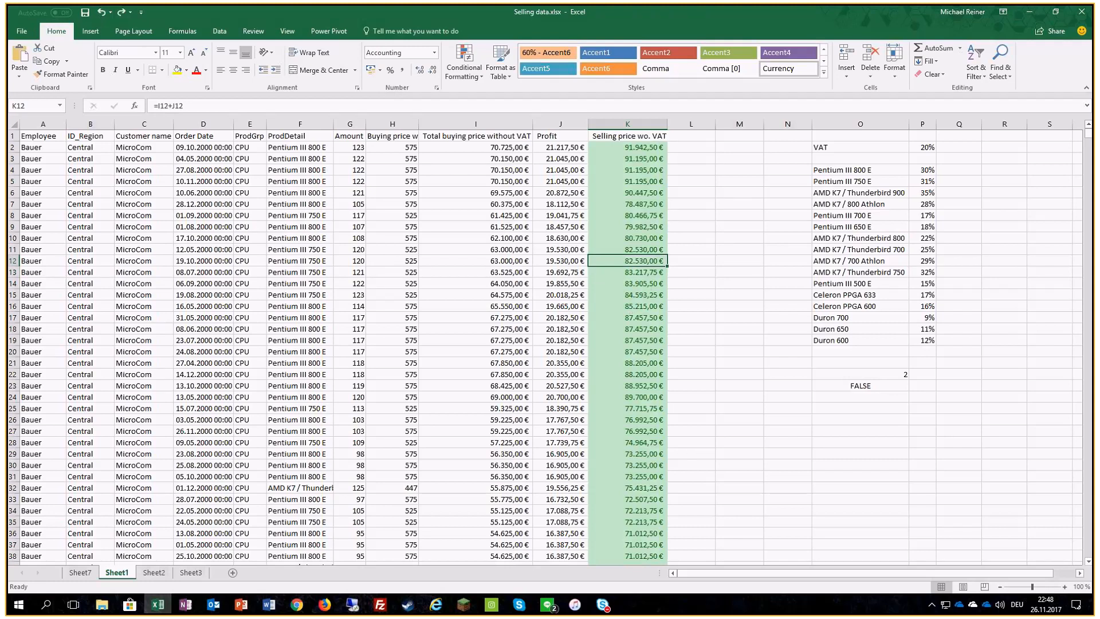
left_click(469, 80)
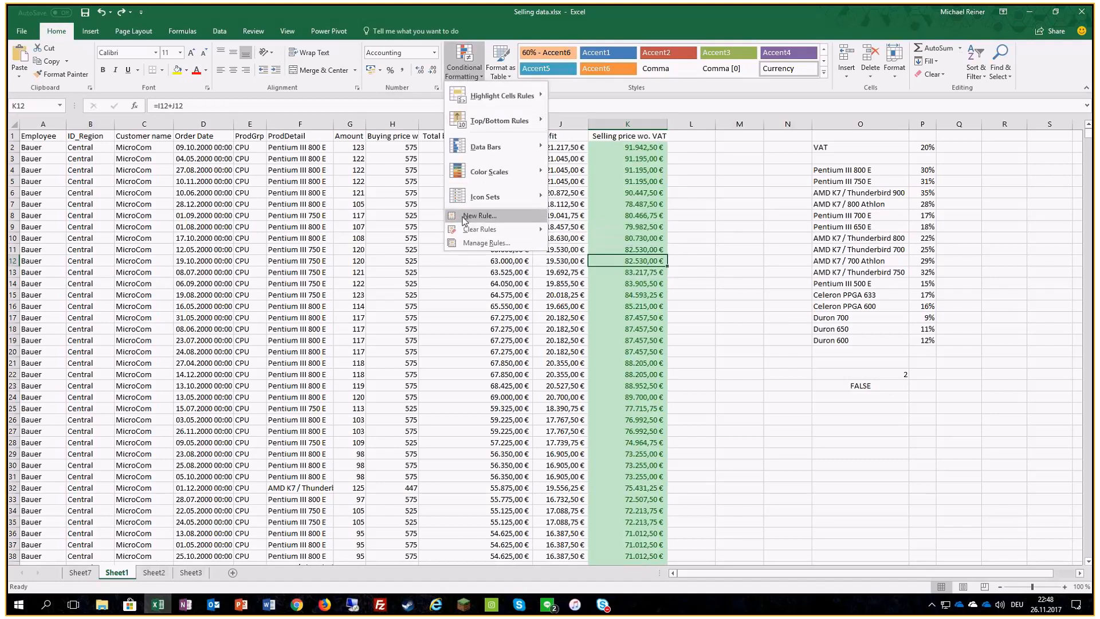
mouse_move(487, 153)
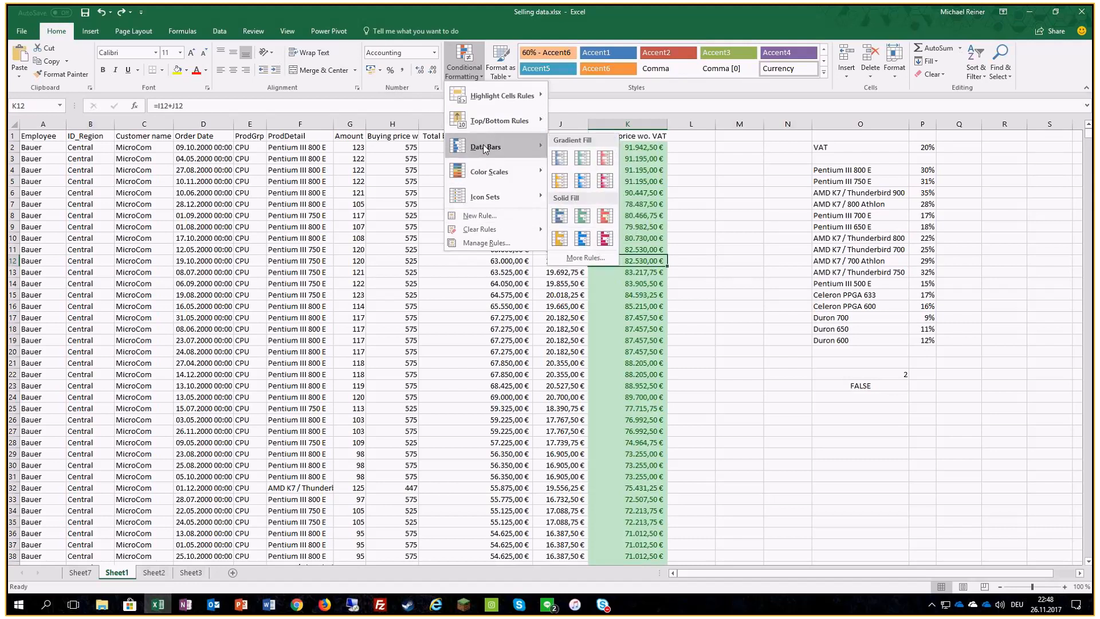
mouse_move(473, 203)
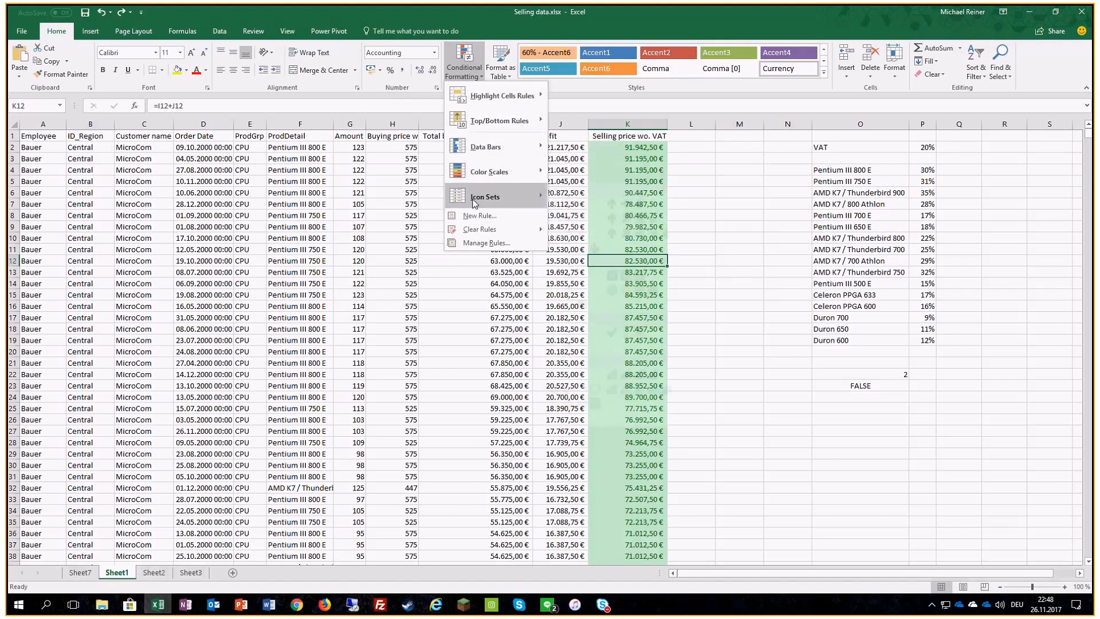